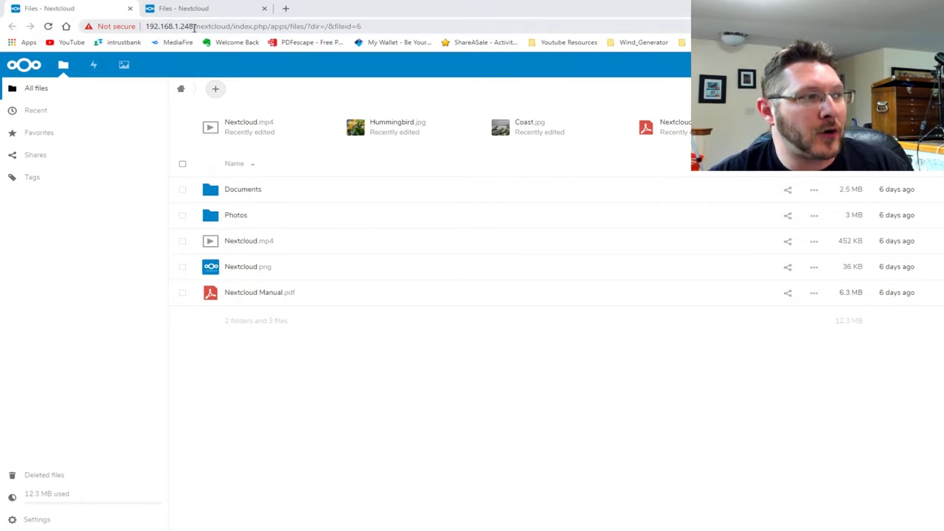
Compare the Nextcloud file lists on the 192.168.1.248 and 192.168.1.103 servers
double_click(196, 27)
left_click(347, 410)
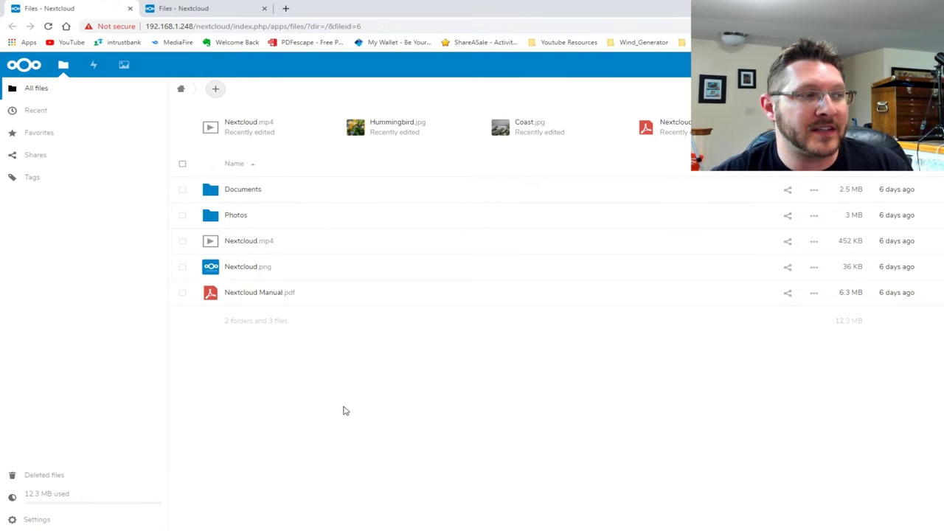
left_click(171, 6)
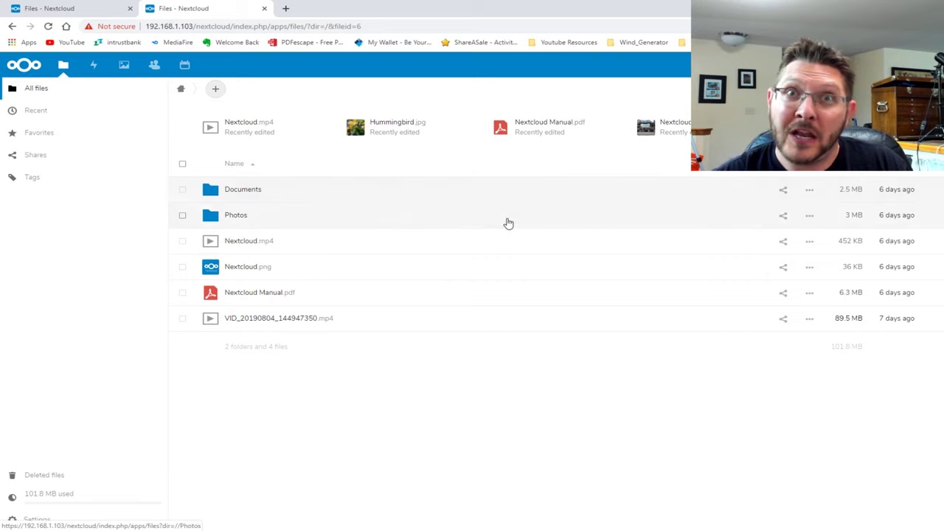
left_click(74, 9)
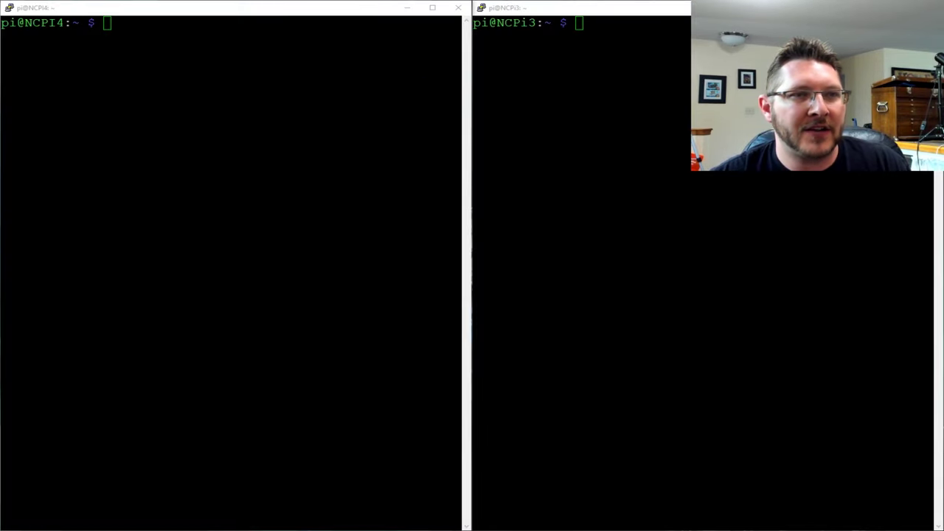
Run "sudo mdadm --detail /dev/md0" in the NCPI4 terminal to display its RAID array details
left_click(107, 23)
type("sudo mdadm --detail /")
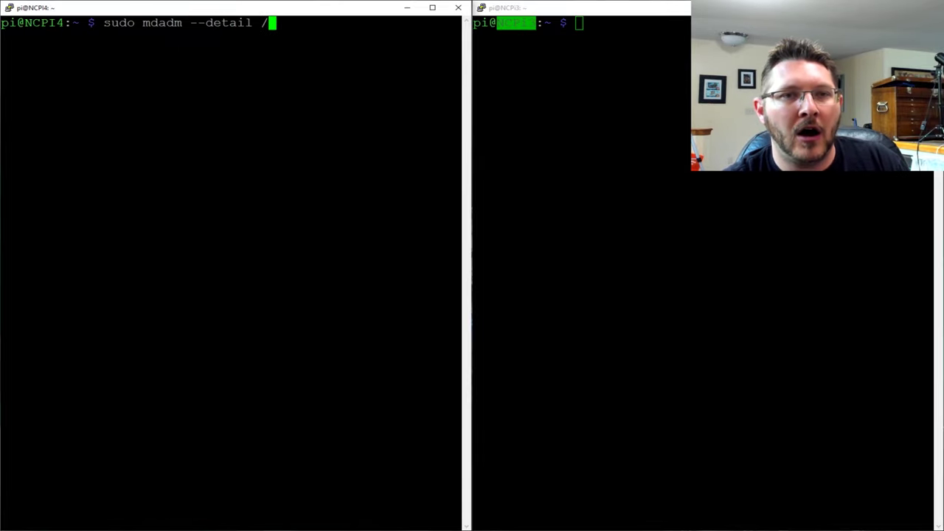
type("dev/md0")
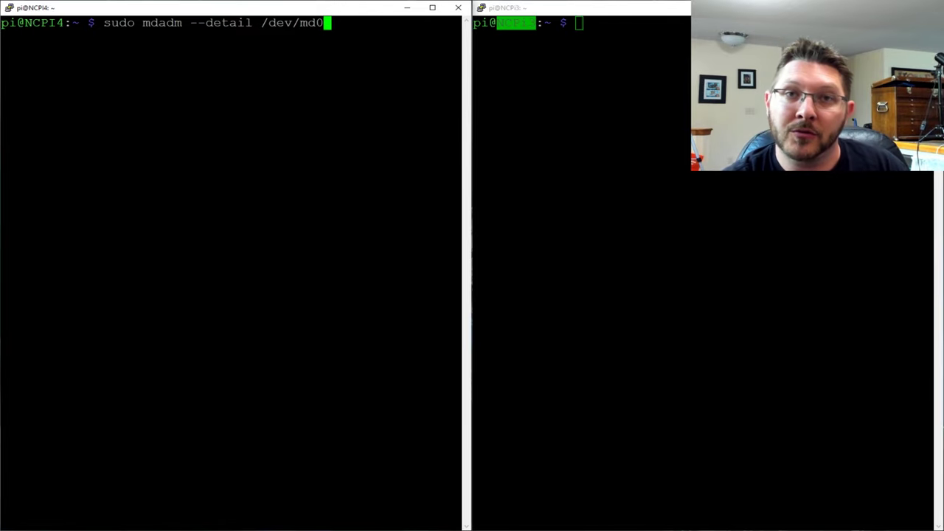
key("Return")
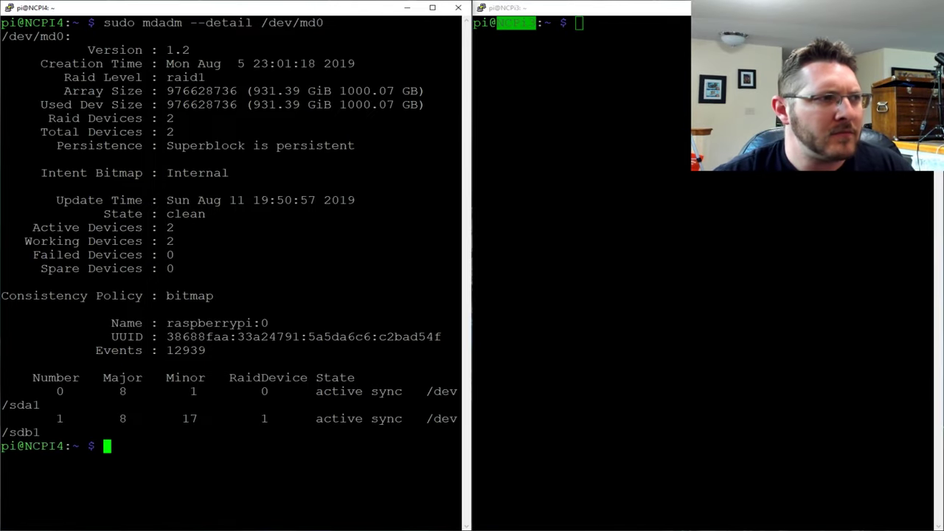
Run the same mdadm detail command in the NCPi3 terminal and check the array State line on both Pis
left_click(579, 23)
key("Up")
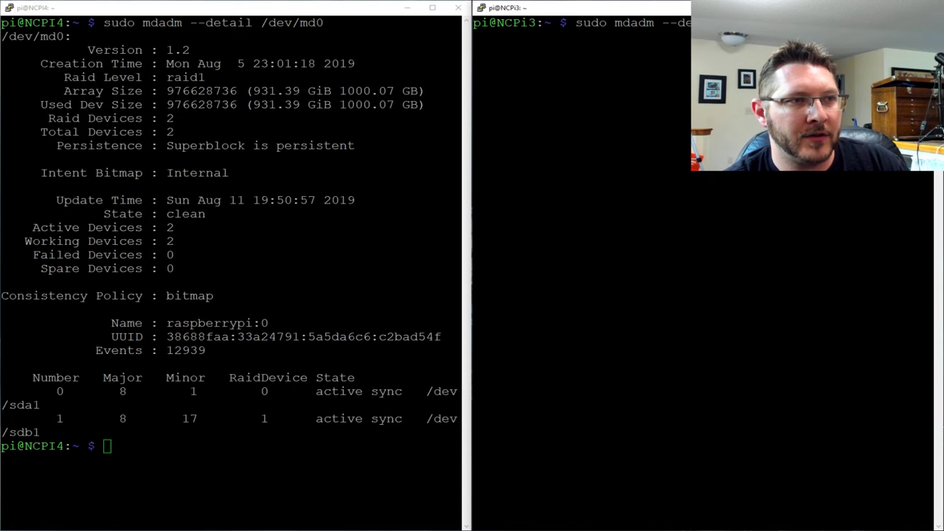
key("Return")
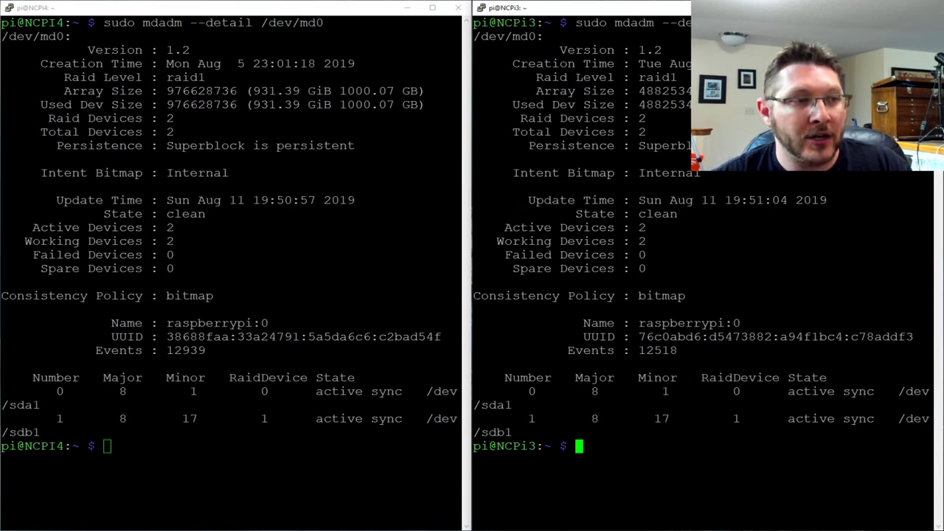
double_click(658, 214)
double_click(185, 214)
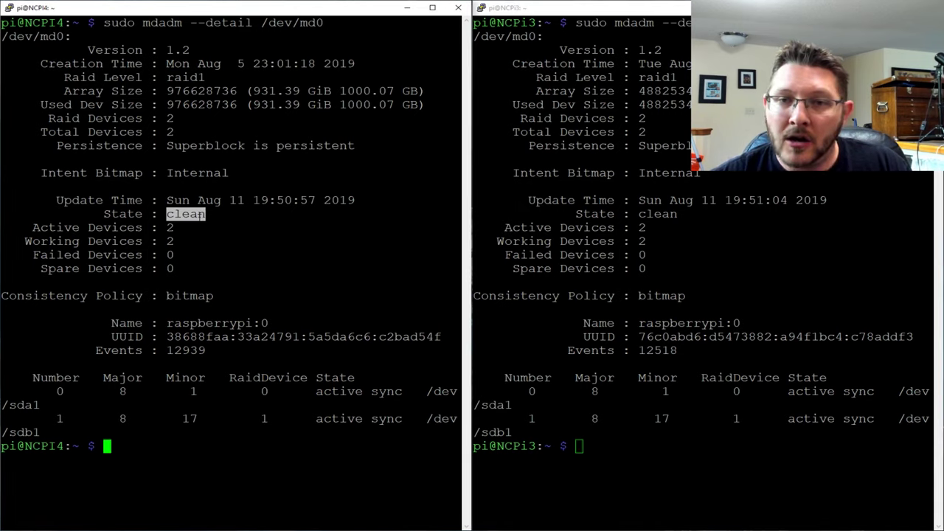
left_click(185, 214)
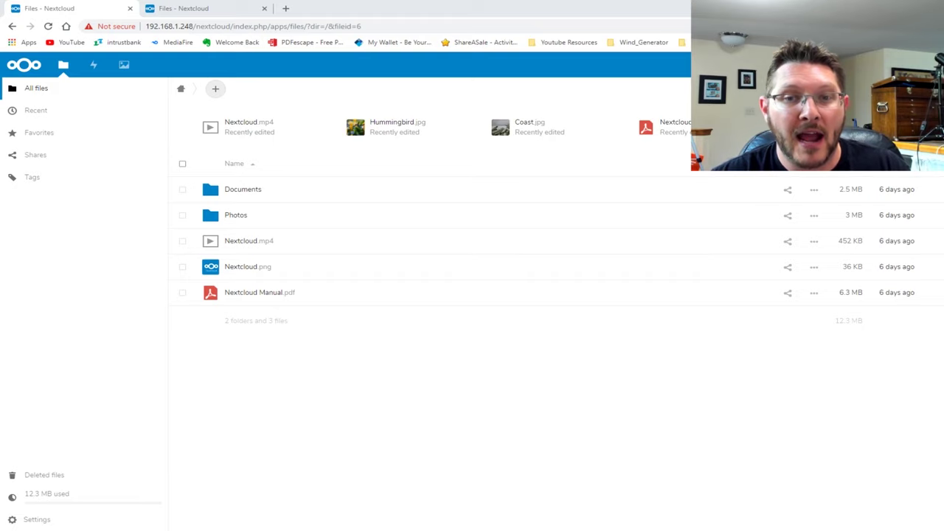
Upload the "New Raspberry Pi 4 USB3.0 Personal Cloud with RAID Backup" video to Nextcloud on 192.168.1.248 and move the source folder window aside
left_click_drag(693, 322, 444, 366)
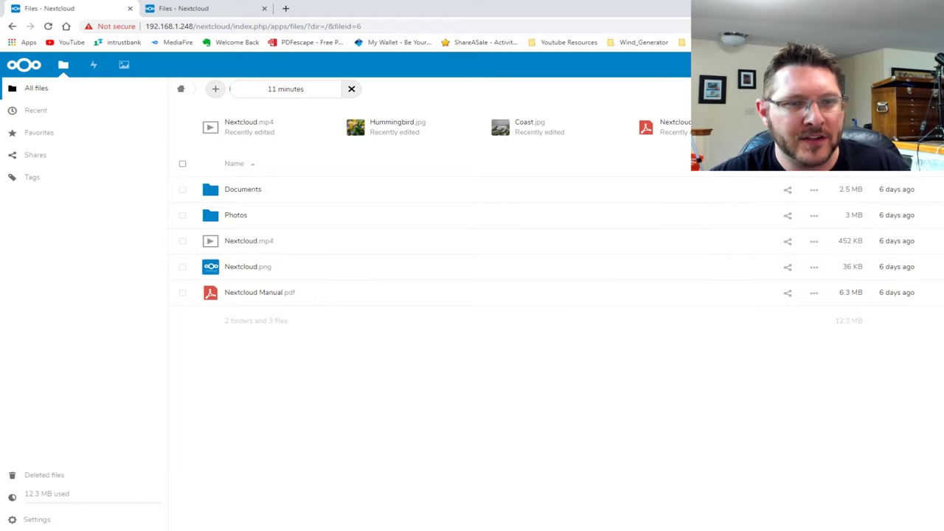
key("alt+Tab")
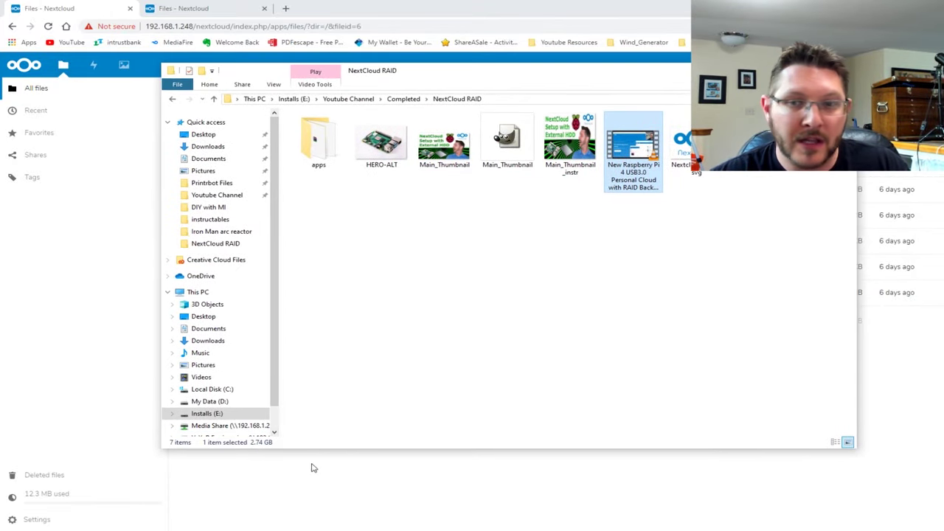
left_click_drag(687, 73, 943, 74)
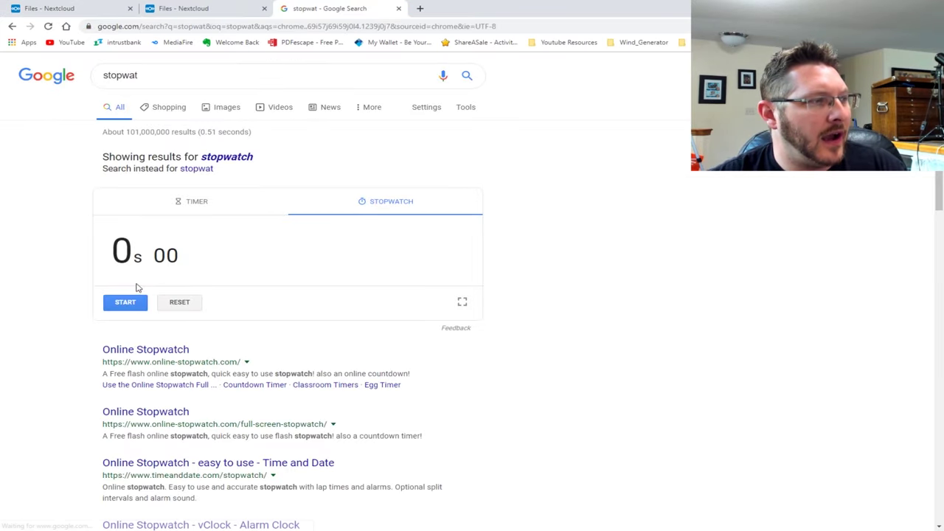
Start the Google stopwatch and check the video's upload progress on the 192.168.1.248 server
left_click(124, 302)
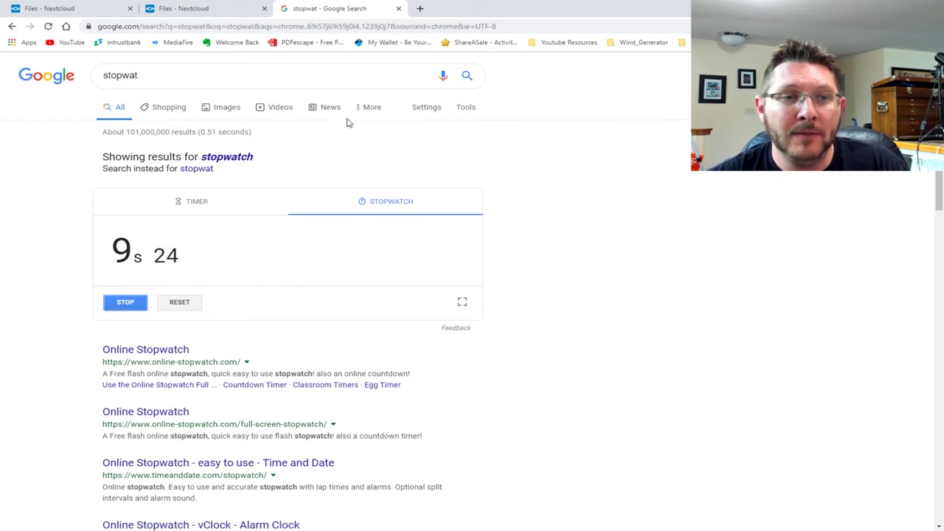
left_click(64, 6)
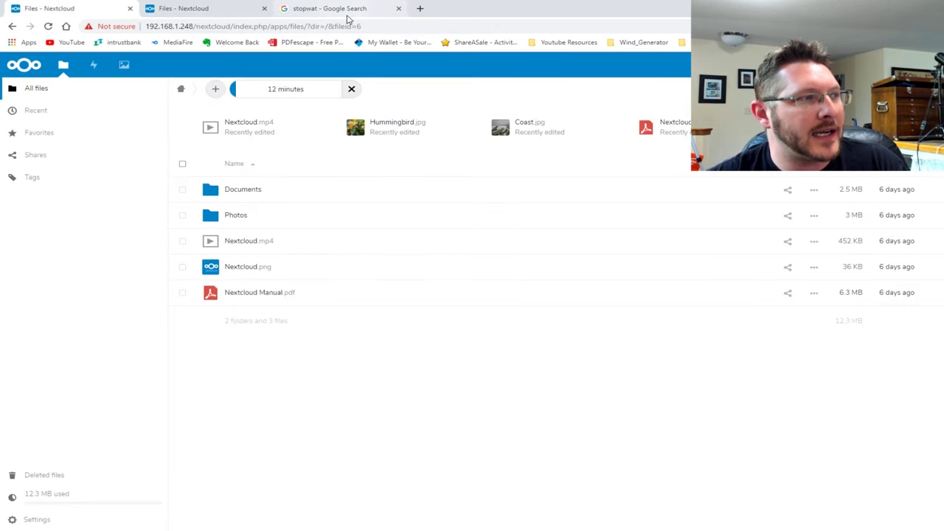
left_click(345, 8)
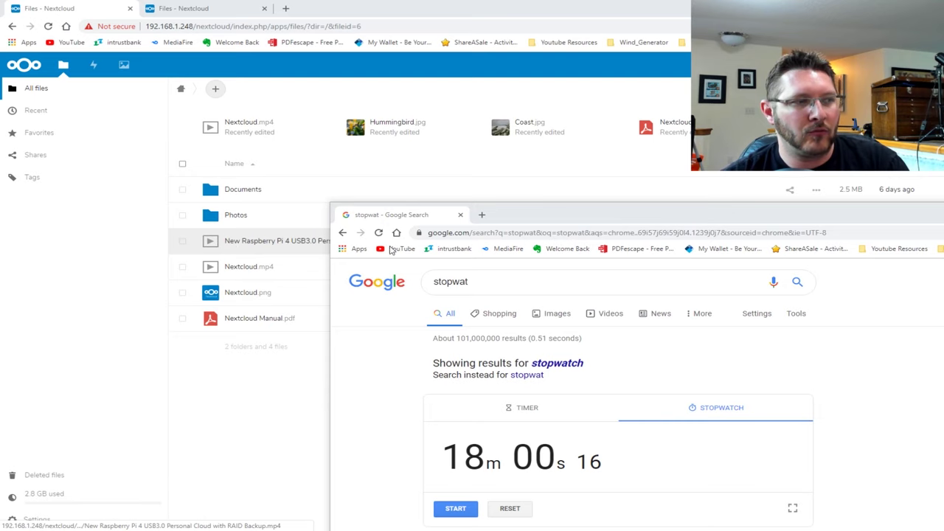
Reset the stopwatch and move its window off the Nextcloud file list
left_click_drag(558, 211, 487, 320)
left_click_drag(568, 340, 580, 202)
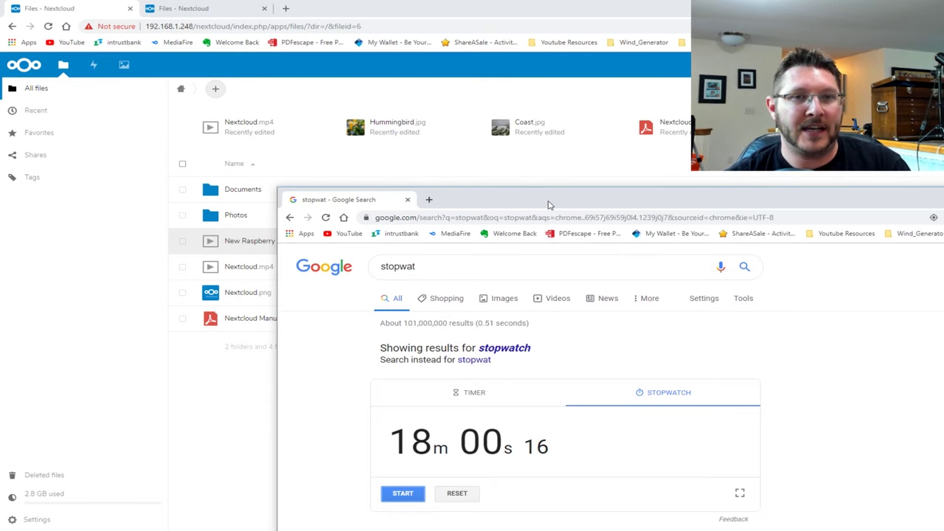
left_click_drag(547, 205, 943, 210)
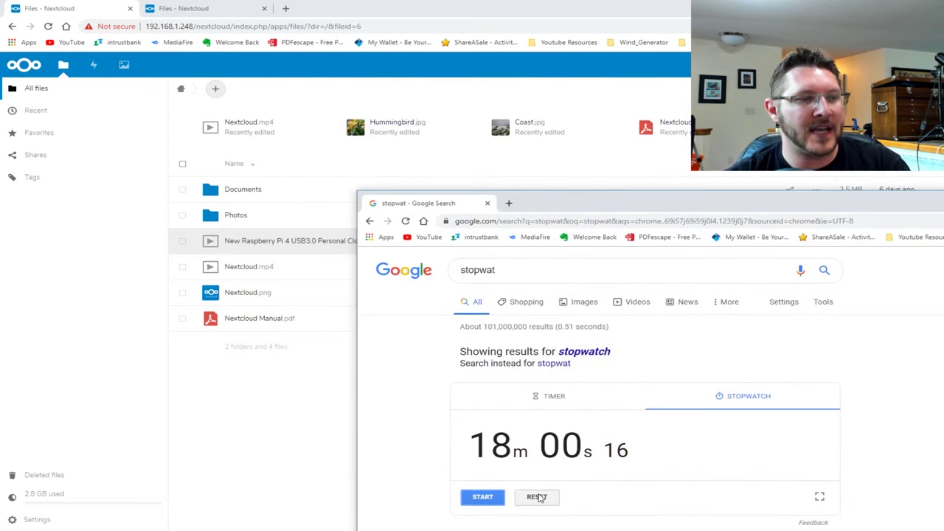
left_click(537, 497)
left_click_drag(587, 202, 943, 206)
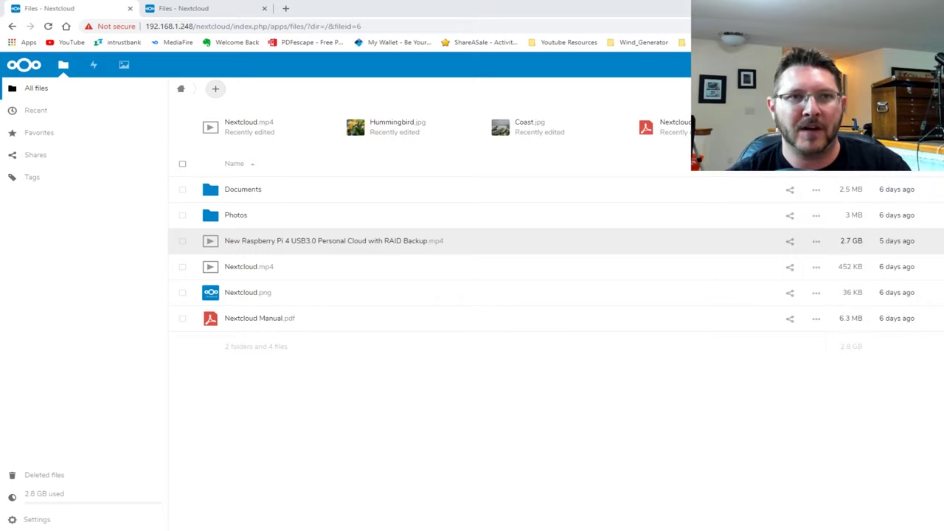
Upload the same RAID Backup video to Nextcloud on 192.168.1.103 and place the running stopwatch window over part of the page
left_click(215, 7)
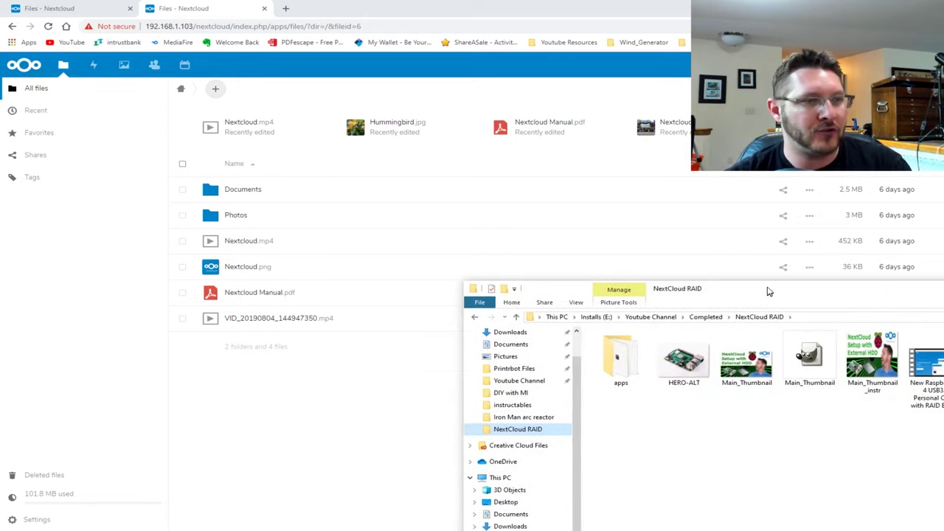
left_click_drag(941, 265, 425, 406)
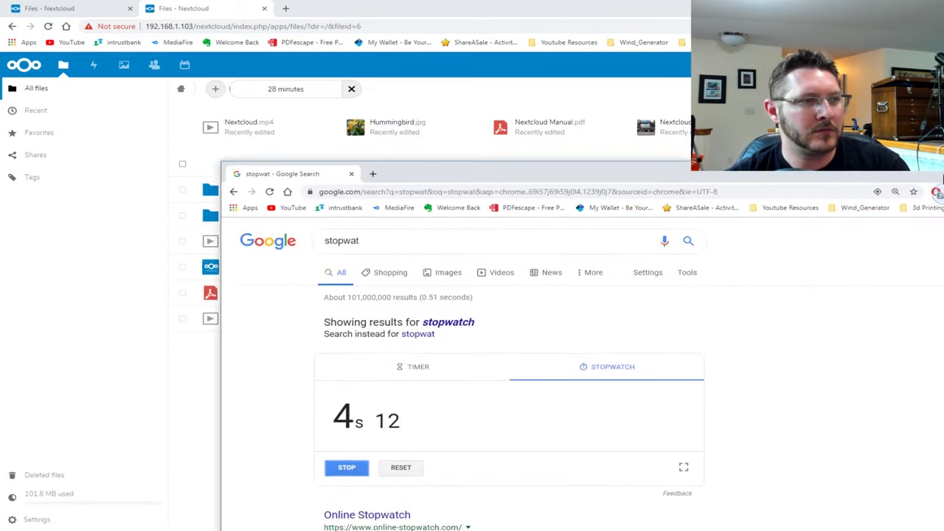
key("super+Right")
left_click_drag(664, 13, 691, 224)
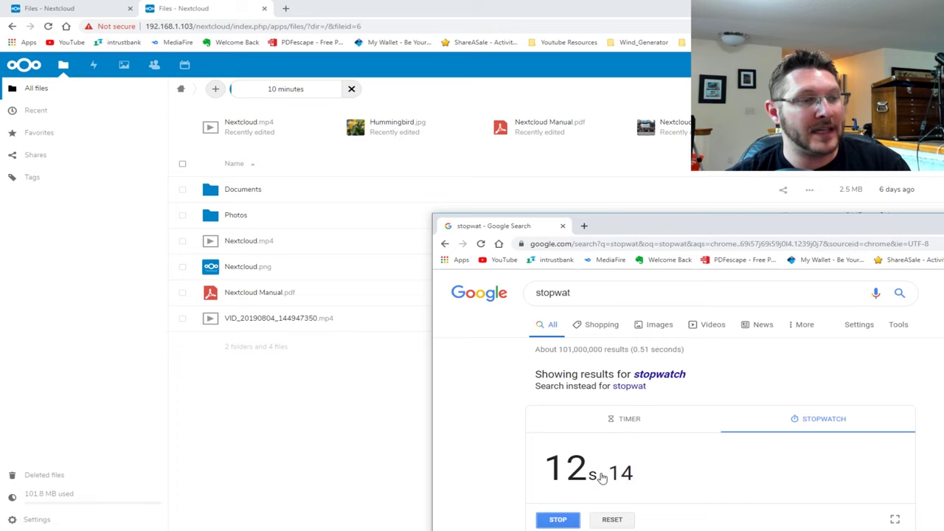
left_click_drag(643, 229, 633, 206)
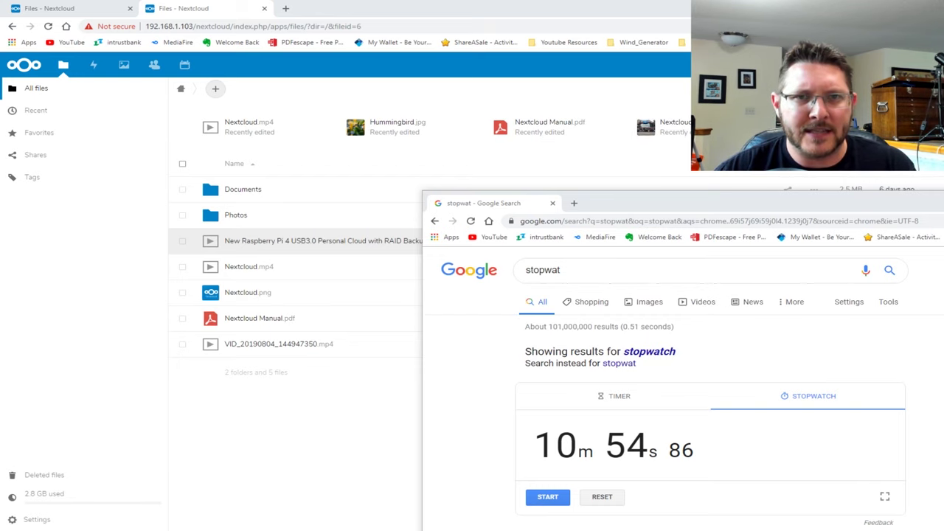
Clear the NextCloud RAID folder window and the stopwatch window away from the 192.168.1.103 file list
left_click(840, 211)
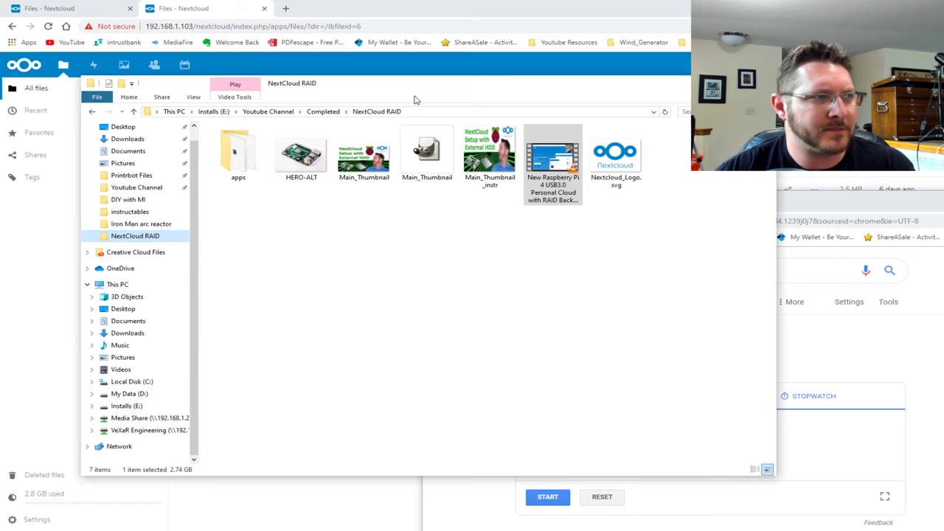
left_click(757, 81)
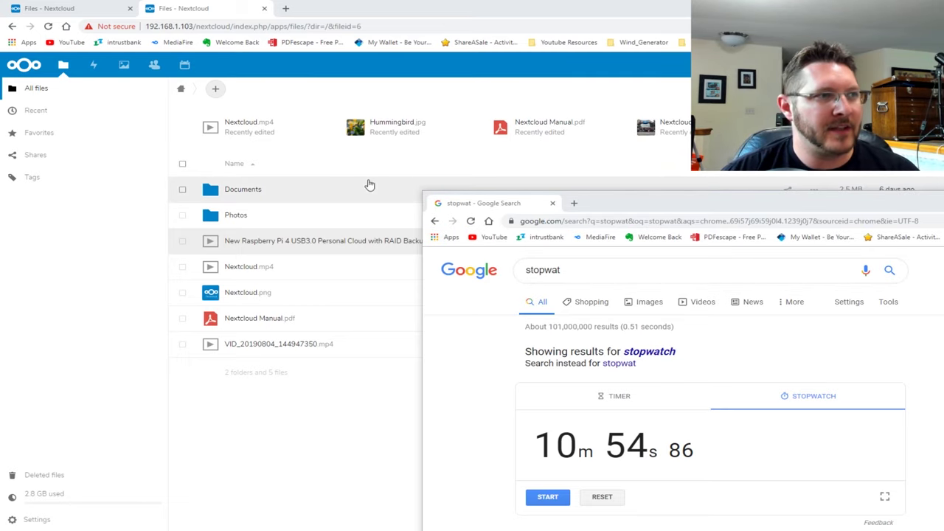
left_click_drag(707, 209, 337, 120)
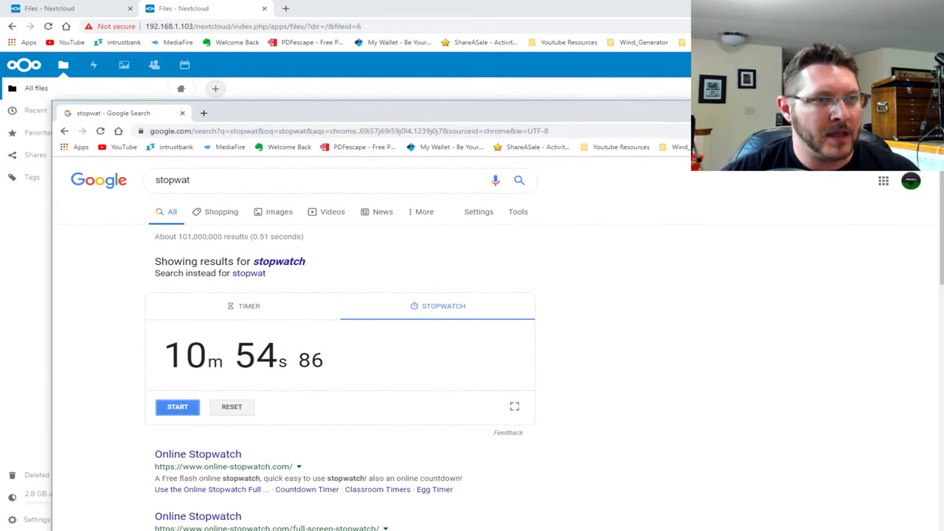
key("super+Down")
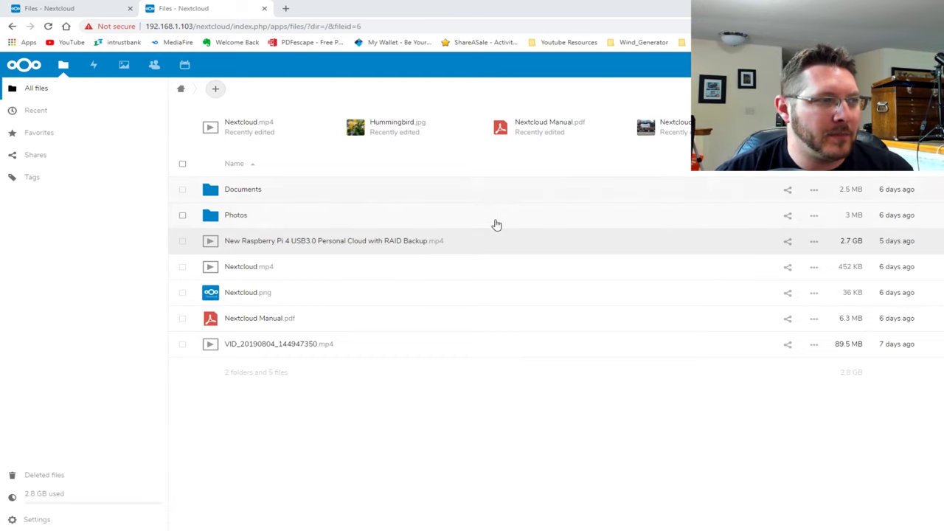
Play the uploaded RAID Backup video briefly on 192.168.1.103, close the player and open the file's sharing options
left_click(276, 243)
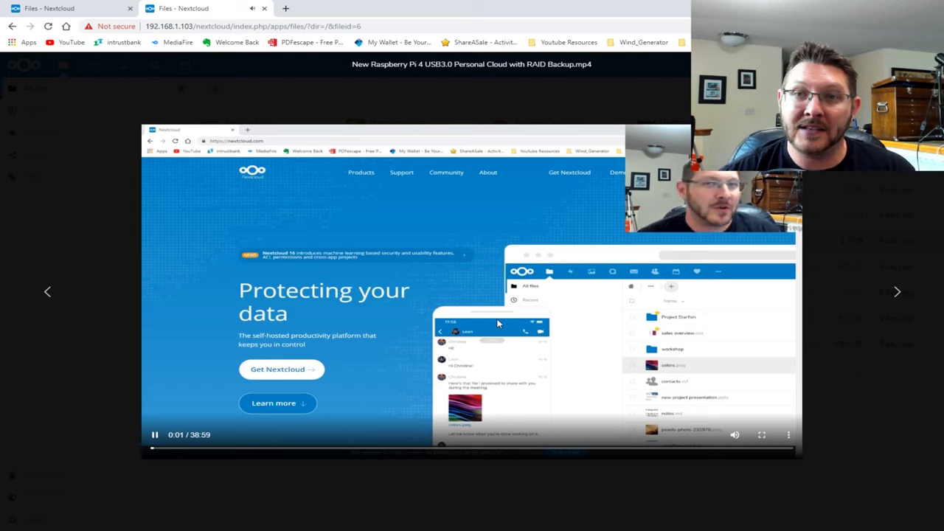
left_click(249, 382)
left_click(250, 382)
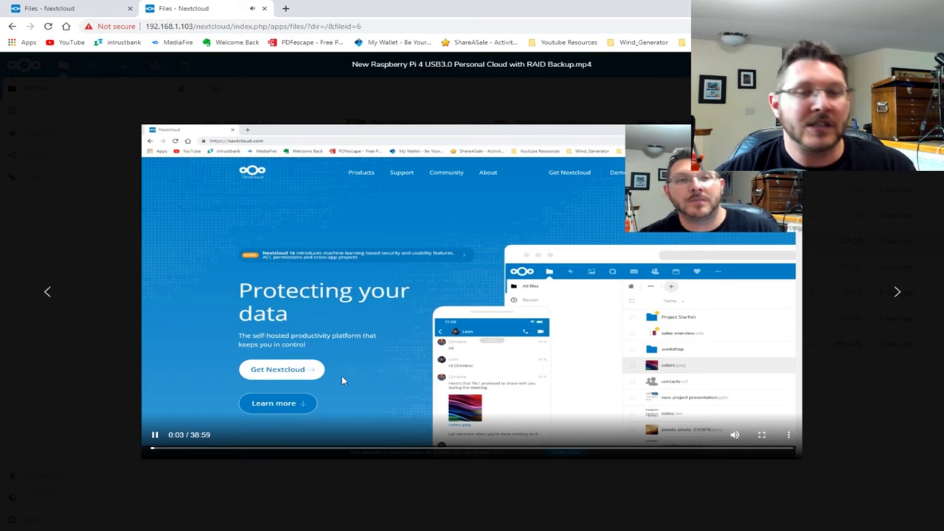
left_click(154, 440)
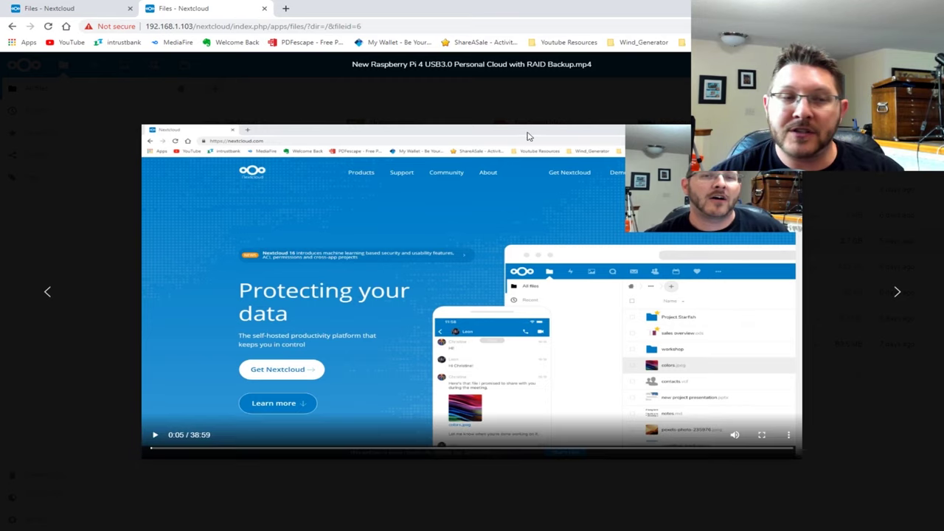
key("Escape")
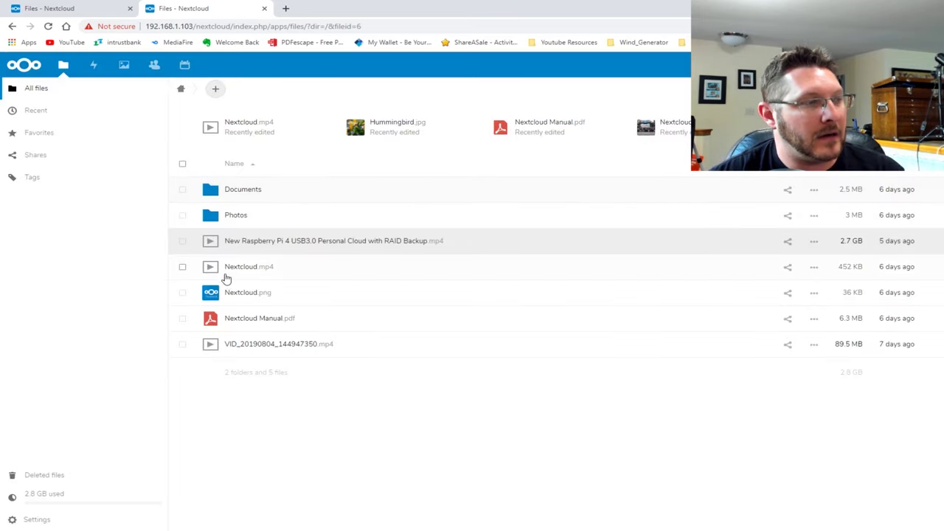
left_click(787, 241)
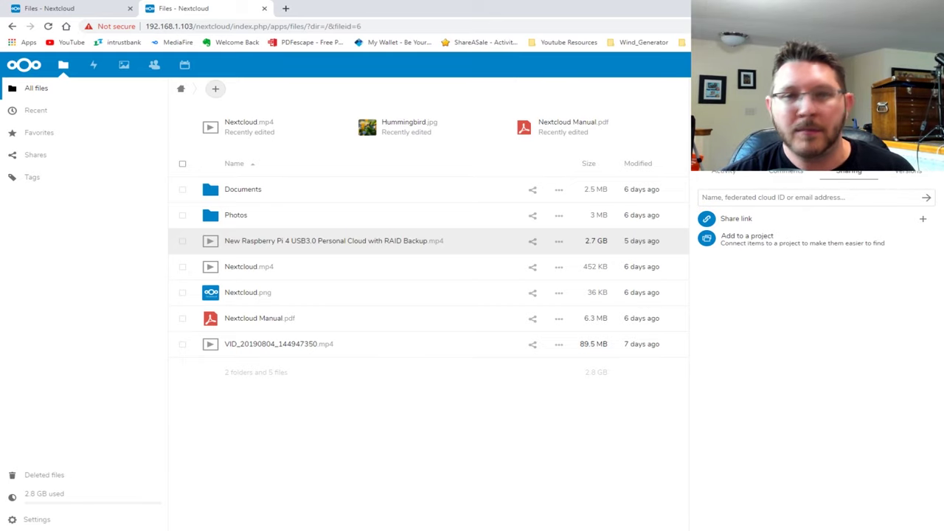
Play the uploaded RAID Backup video on the 192.168.1.248 server with the sound muted
key("ctrl+1")
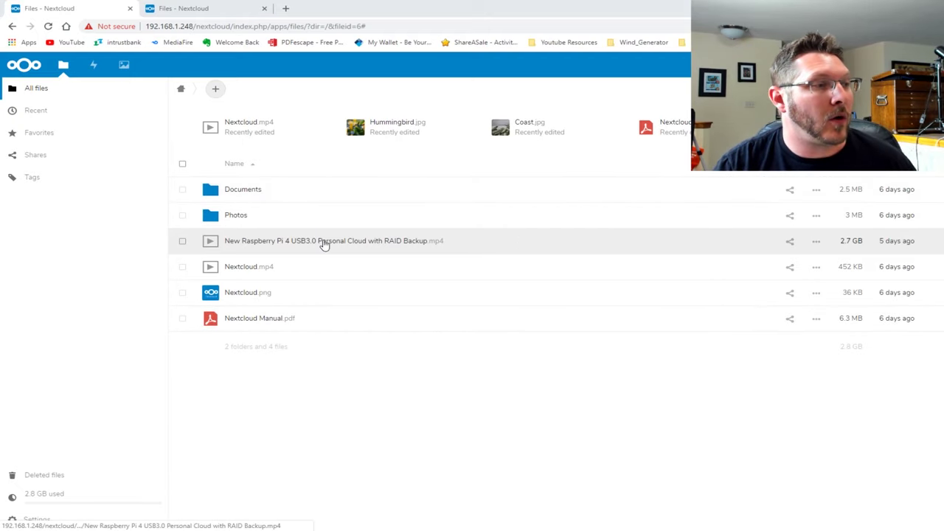
left_click(381, 244)
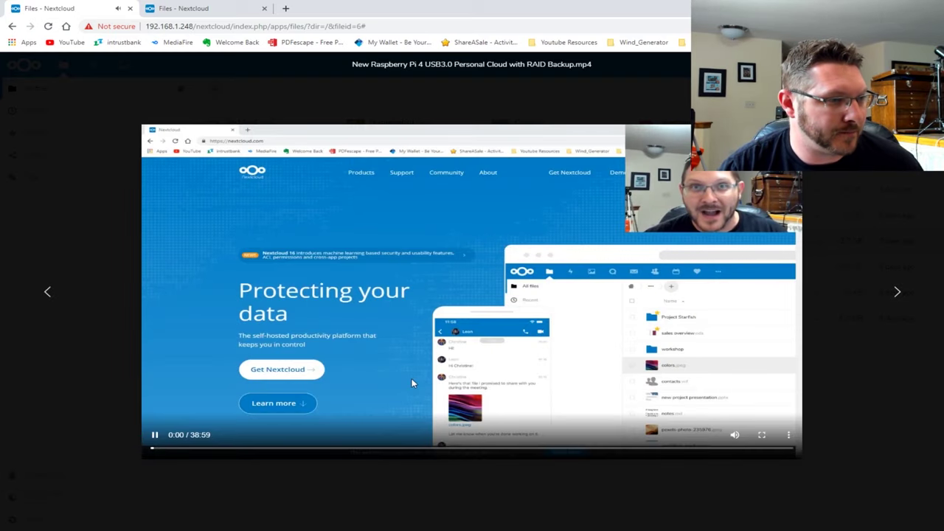
left_click(735, 434)
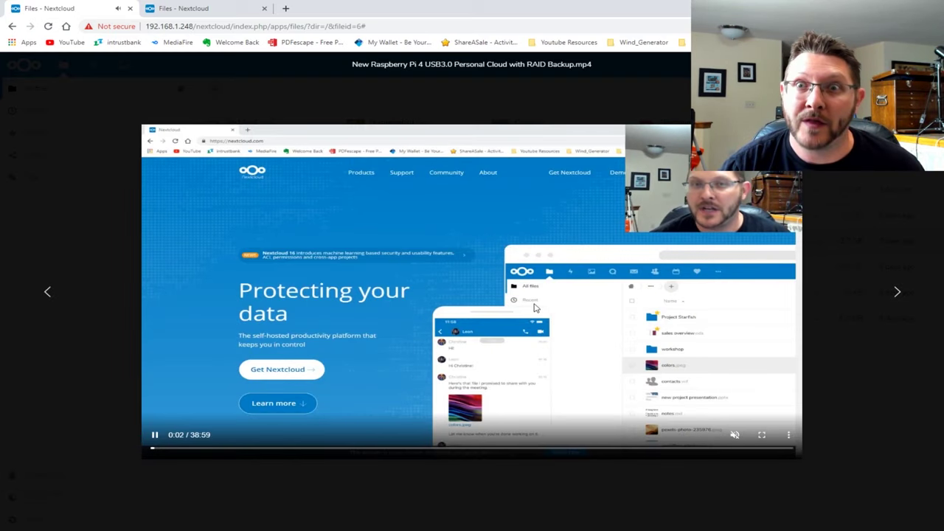
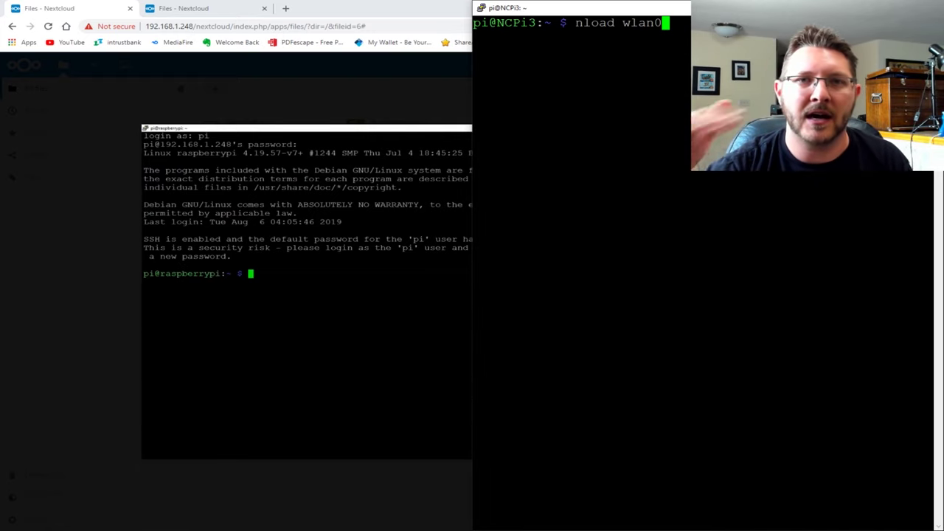
type("sudo apt-get install")
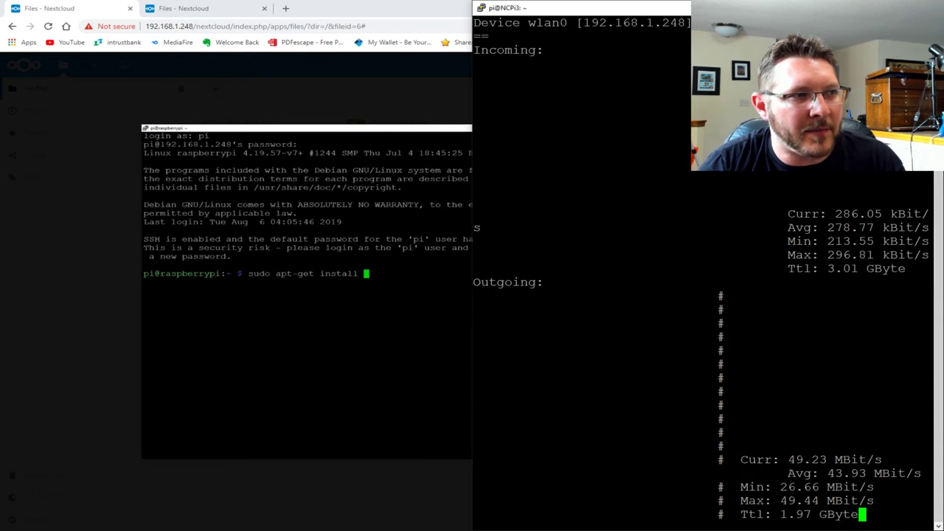
type("apache2")
key("Return")
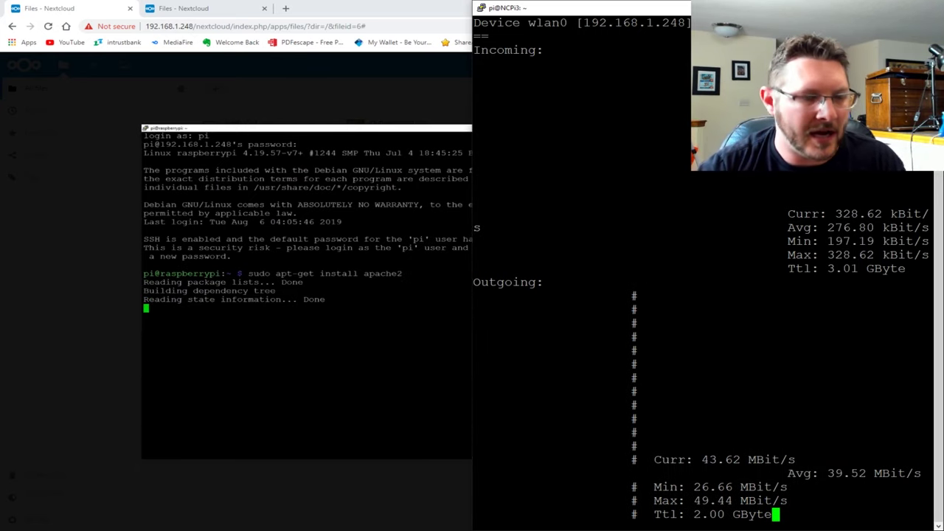
type("y")
key("Return")
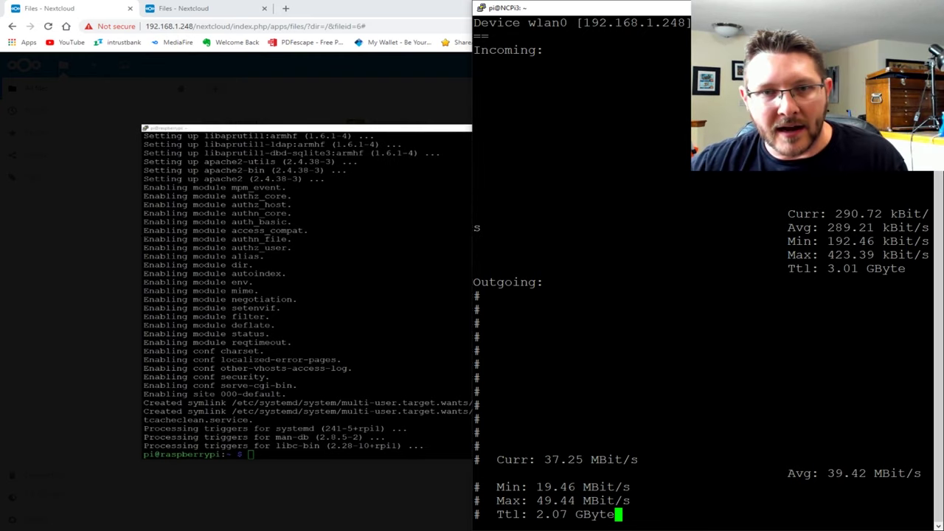
Bring the playing RAID Backup video in front of the terminal and return to the NCPi3 network monitor
mouse_move(317, 303)
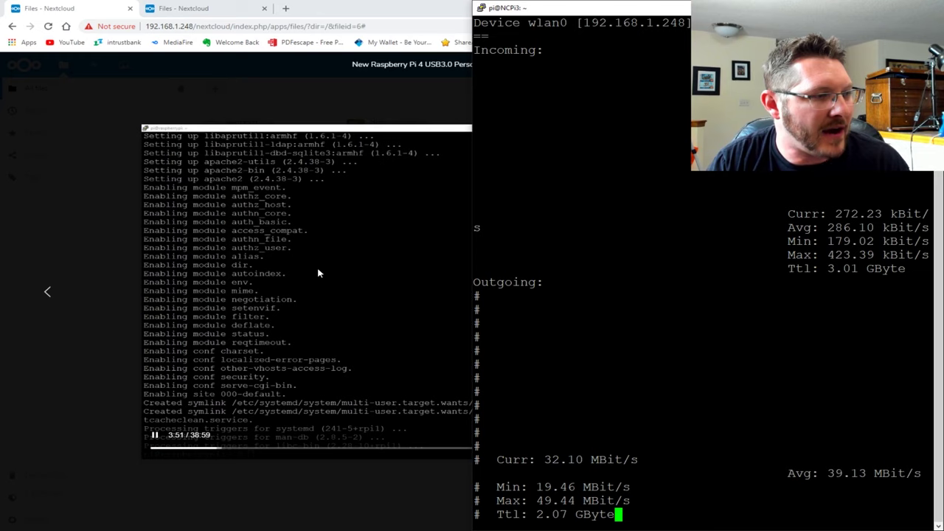
left_click(607, 242)
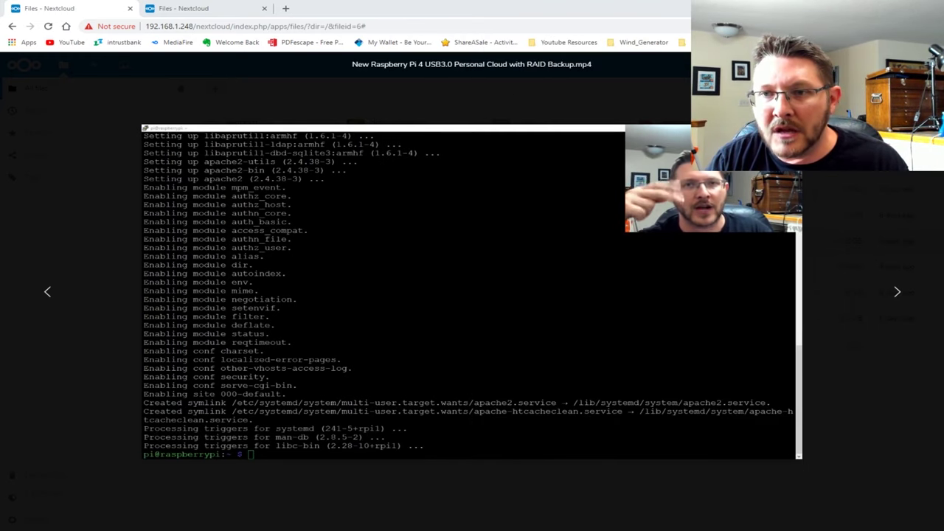
key("alt+Tab")
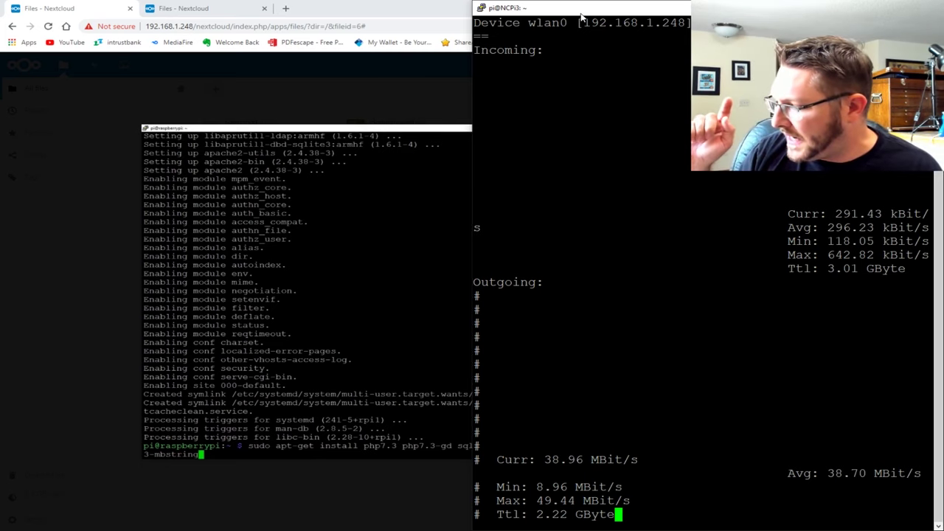
key("Return")
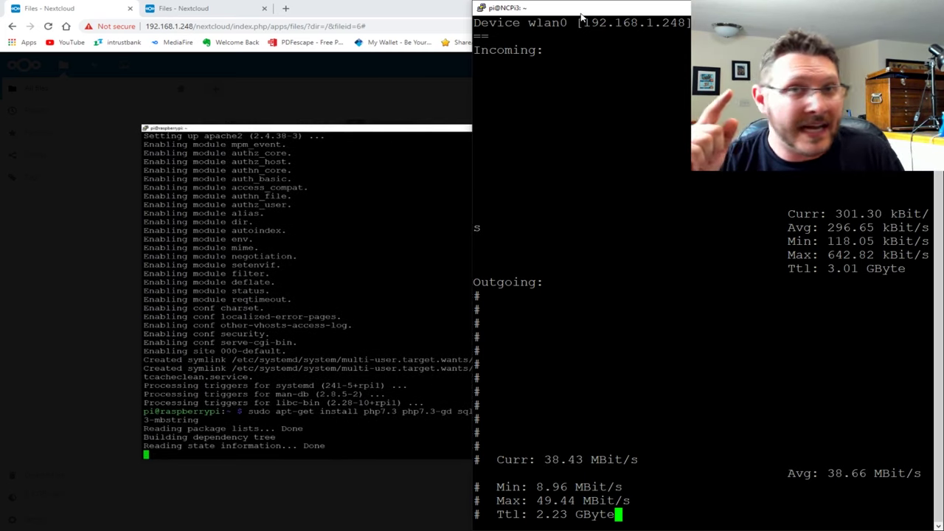
type("y")
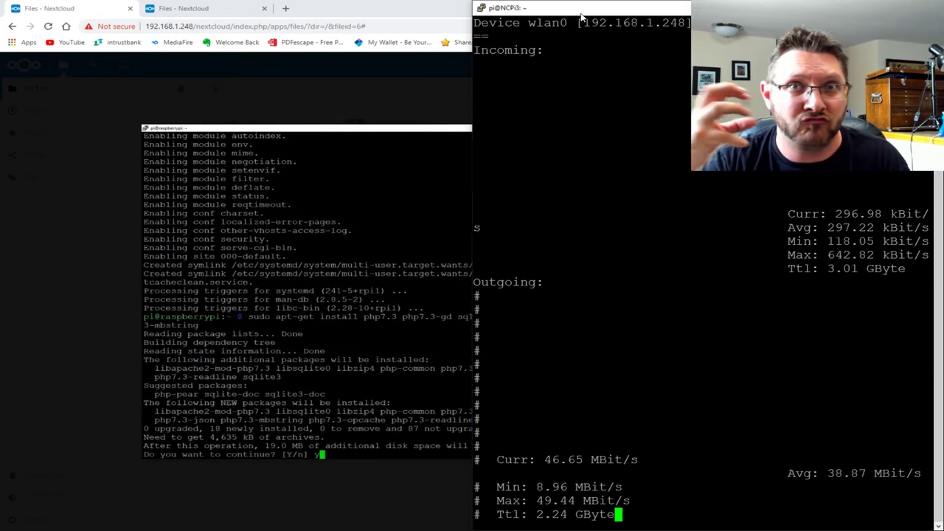
key("Return")
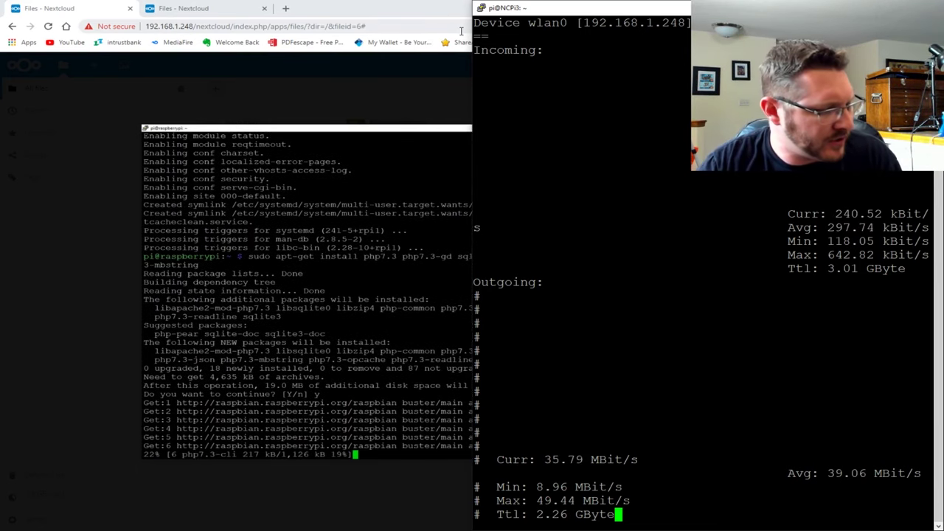
Quit the nload network monitor on NCPi3 and run top to watch the server's processes
key("alt+Tab")
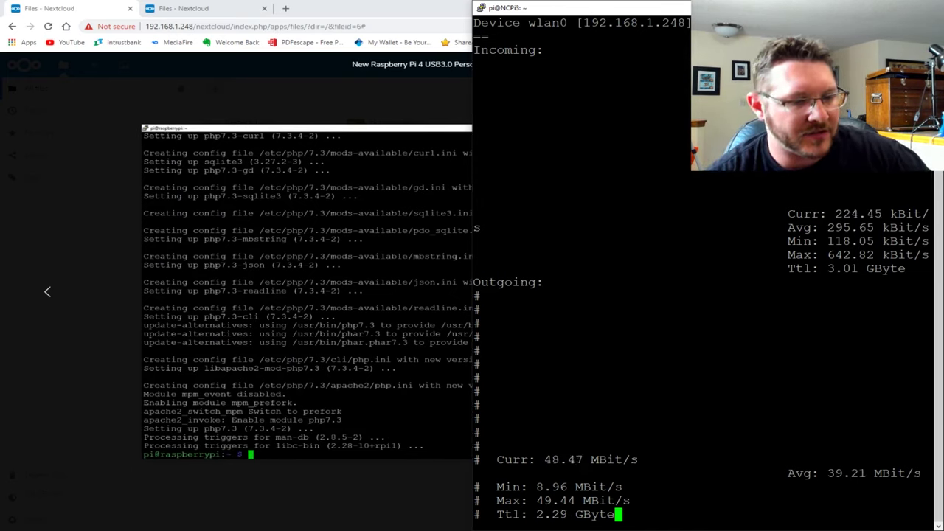
key("q")
type("top")
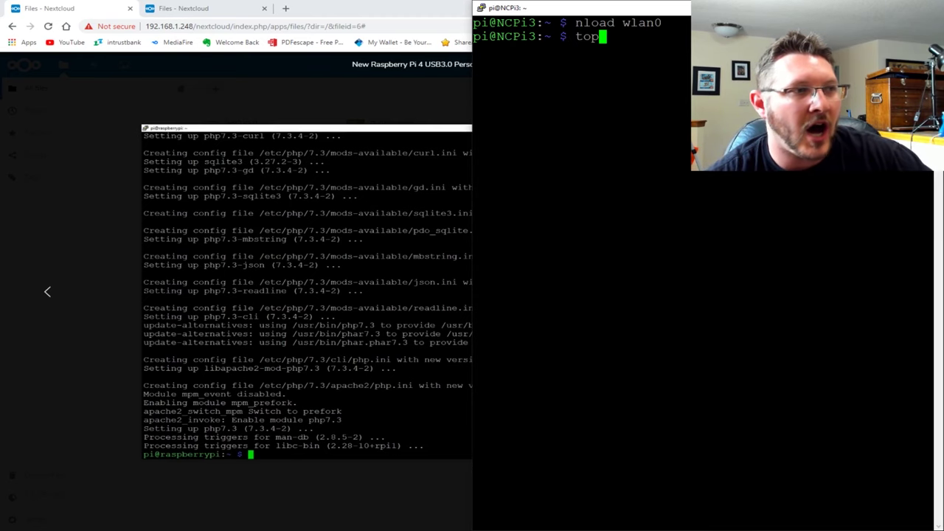
key("Return")
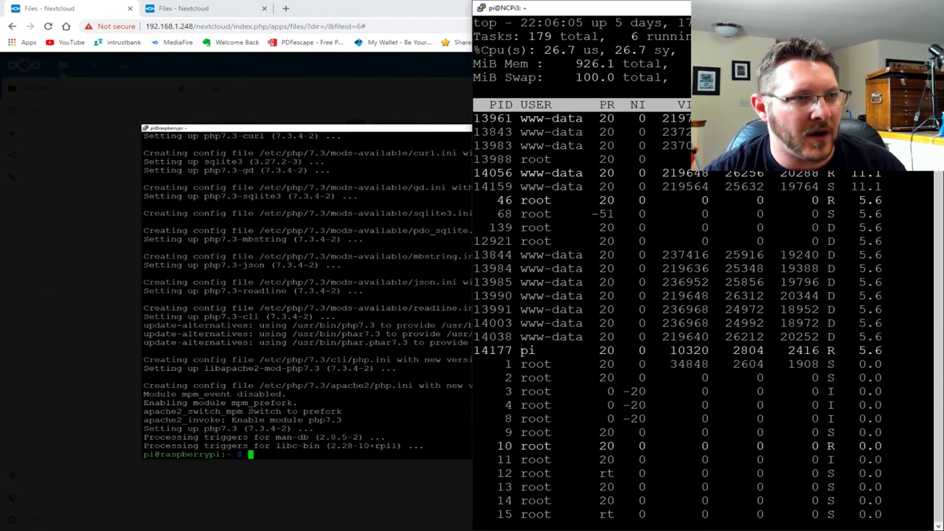
key("alt+Tab")
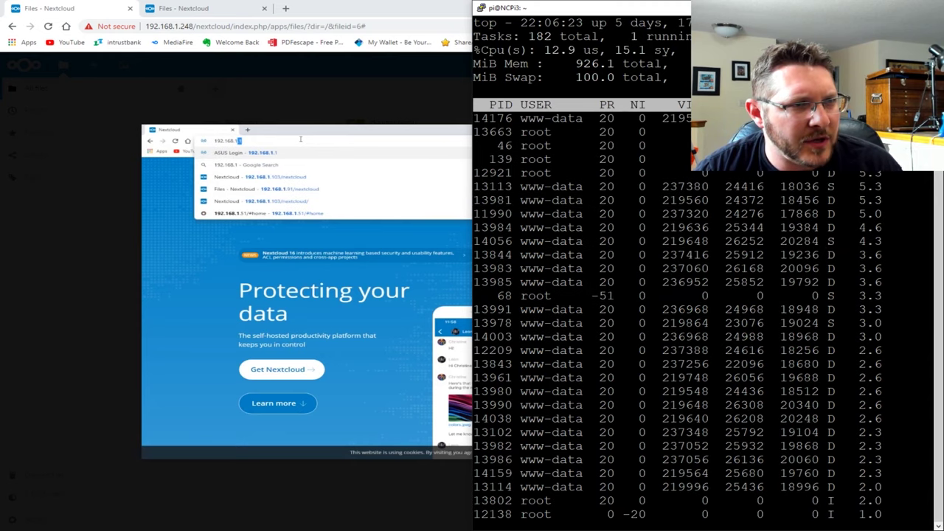
type("248")
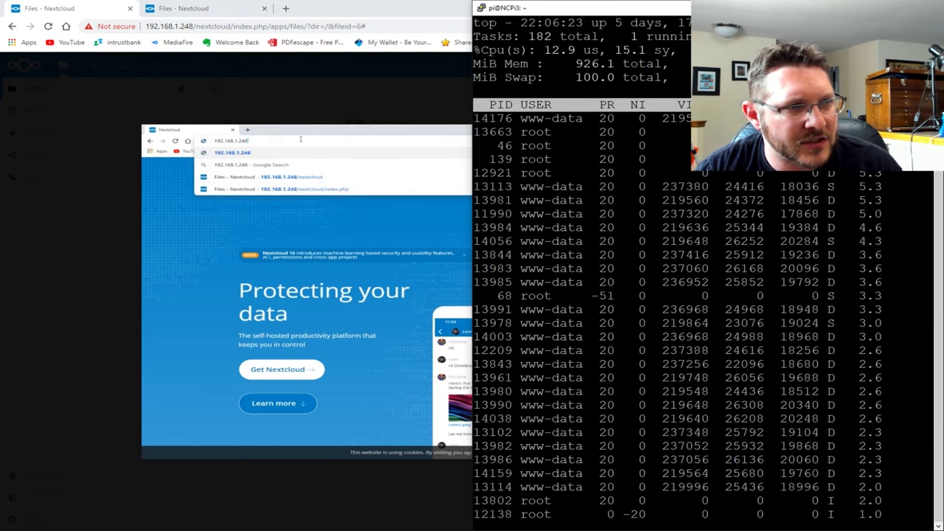
key("Return")
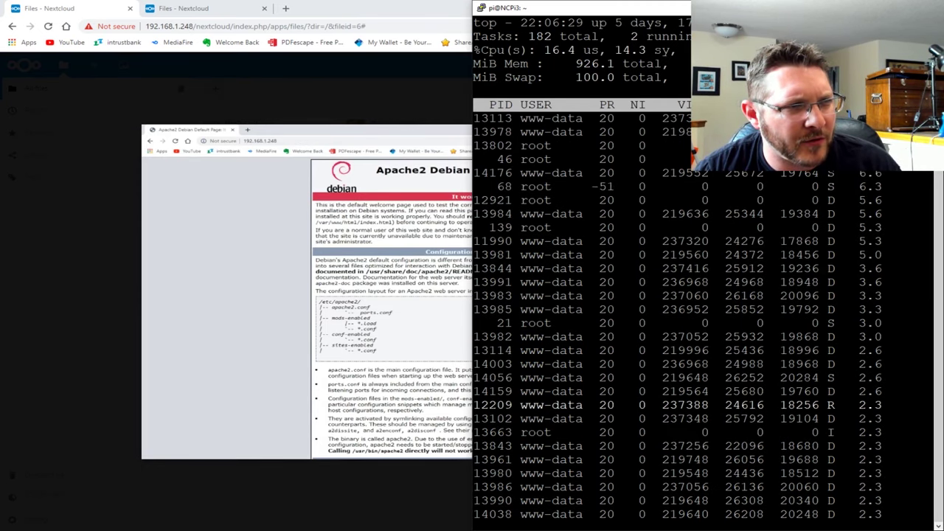
key("alt+Tab")
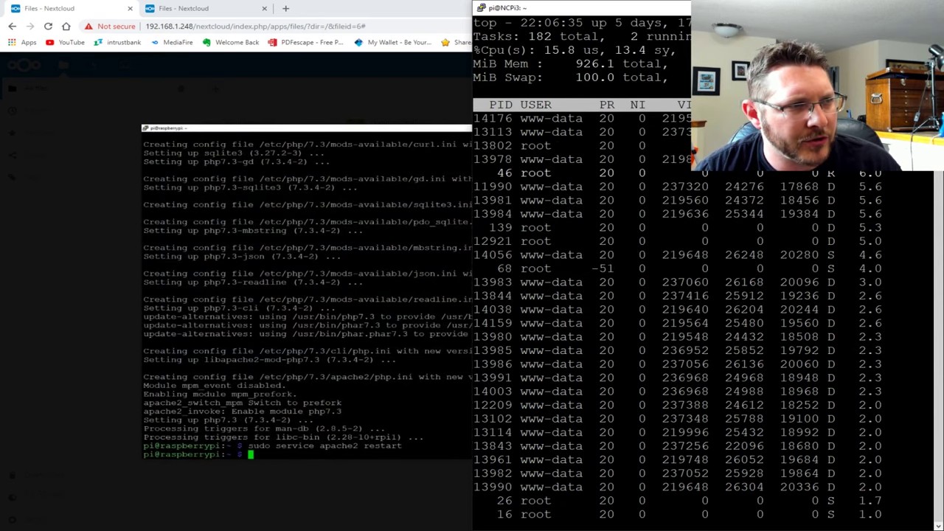
Highlight the swap memory total in top, quit top and clear the NCPi3 terminal
left_click_drag(568, 78, 659, 77)
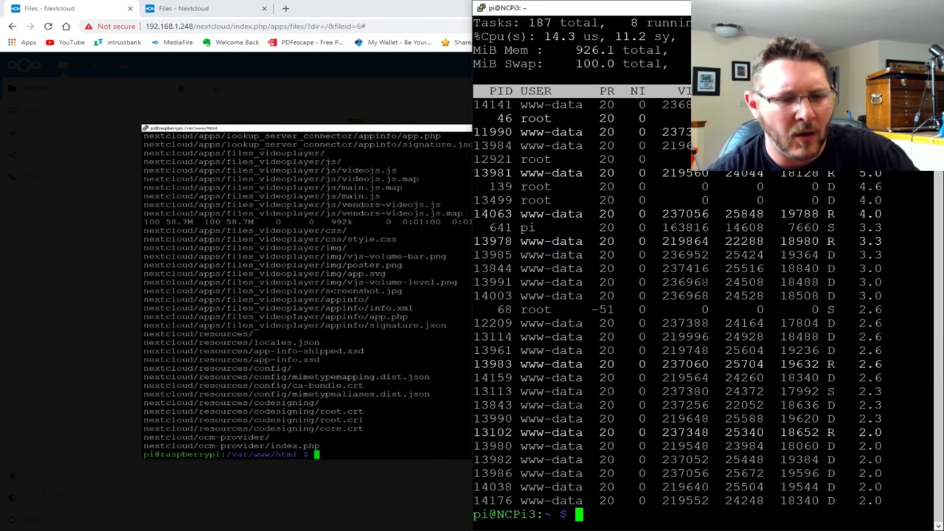
type("clear")
key("Return")
type("ll")
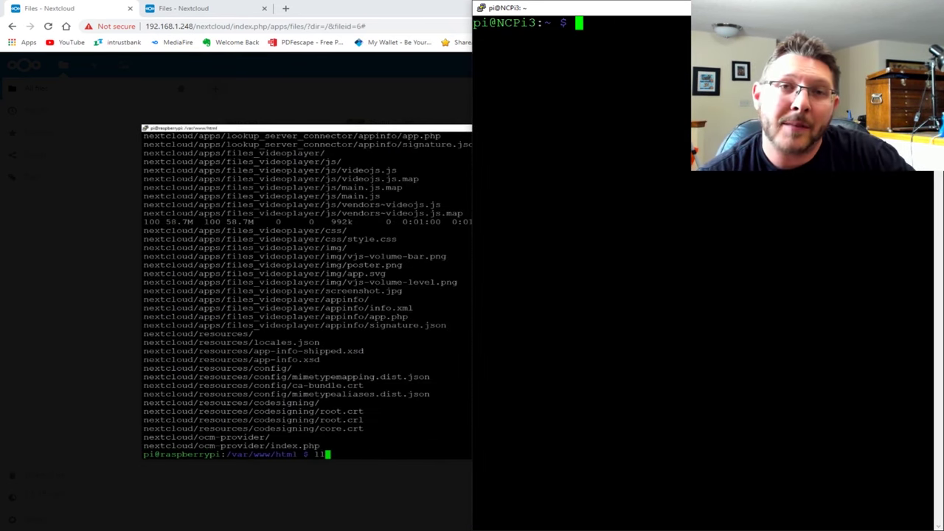
key("Return")
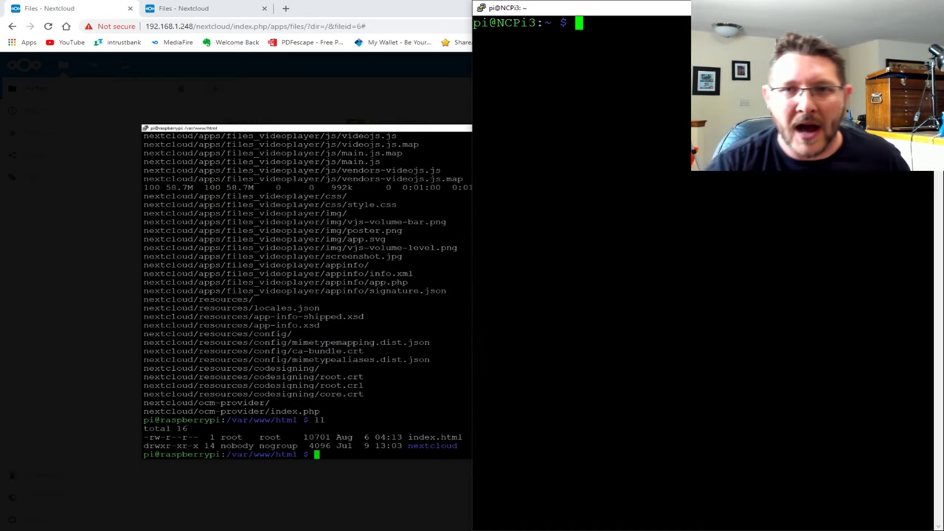
Bring the browser playing the RAID Backup video in front of the terminal
left_click(393, 4)
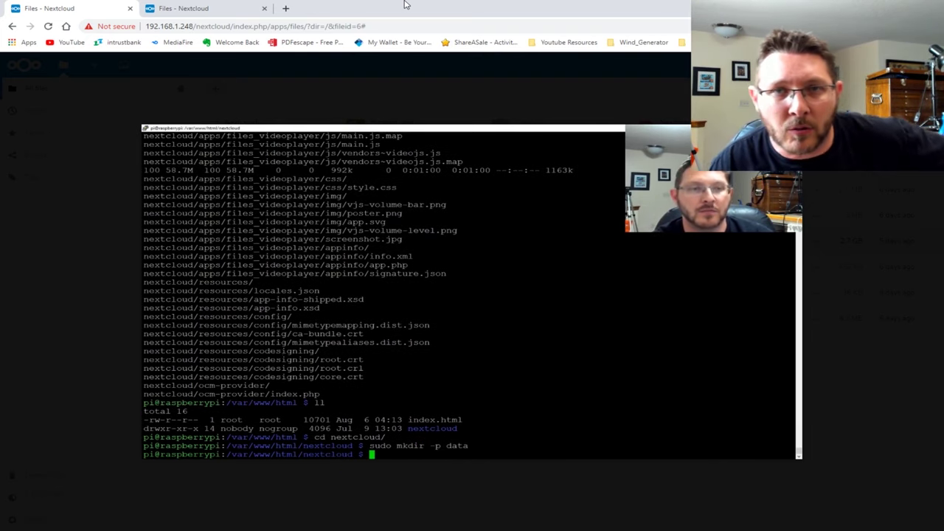
mouse_move(613, 276)
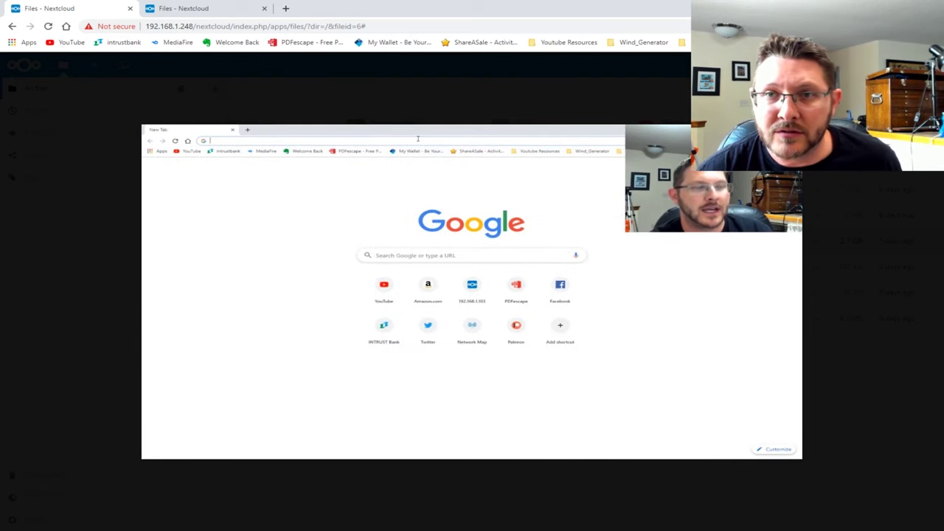
type("192.168.")
right_click(418, 140)
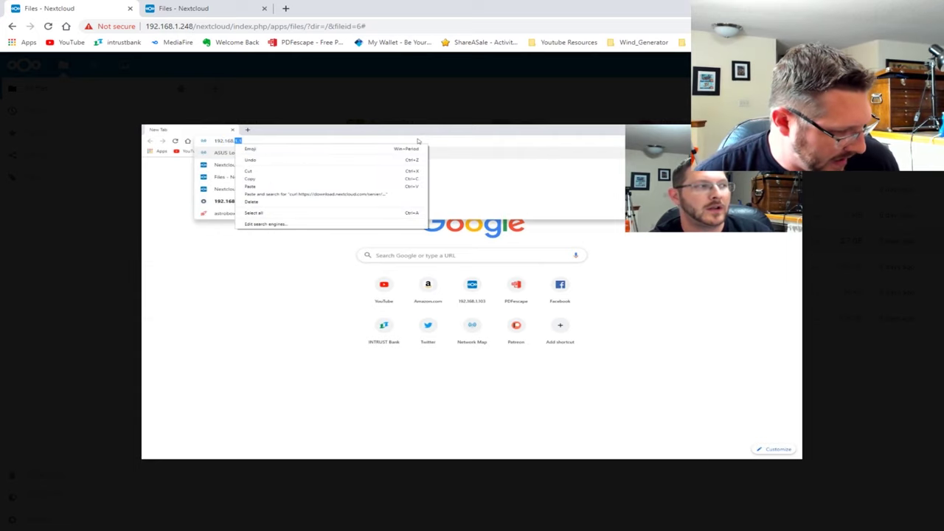
left_click(418, 140)
type("1.")
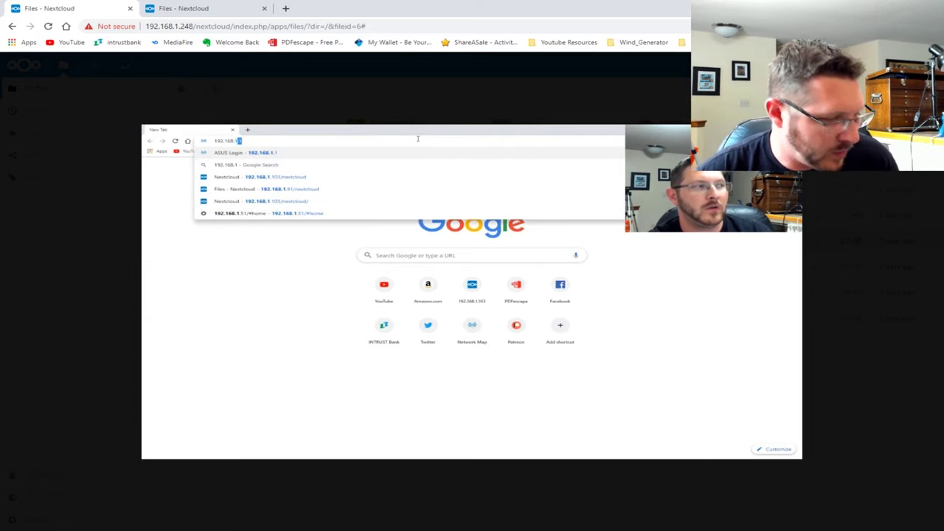
type("248/")
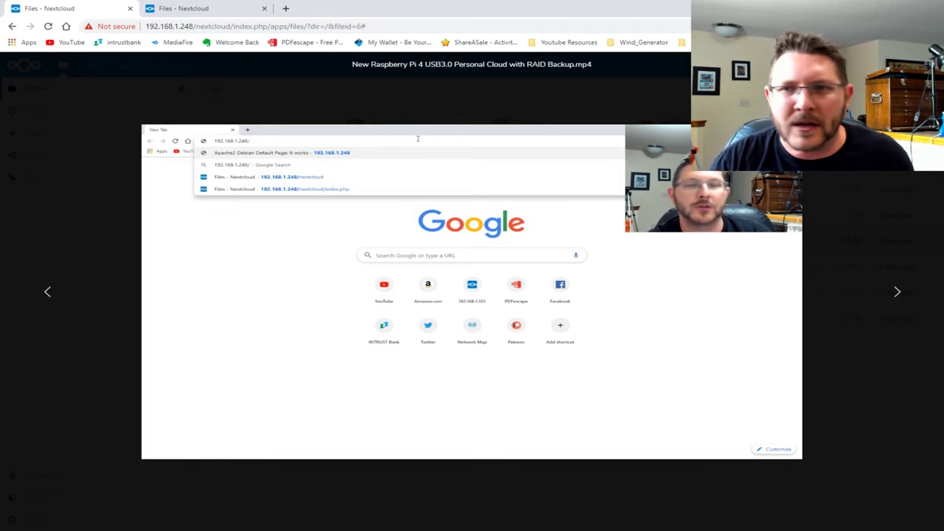
type("nextcloud")
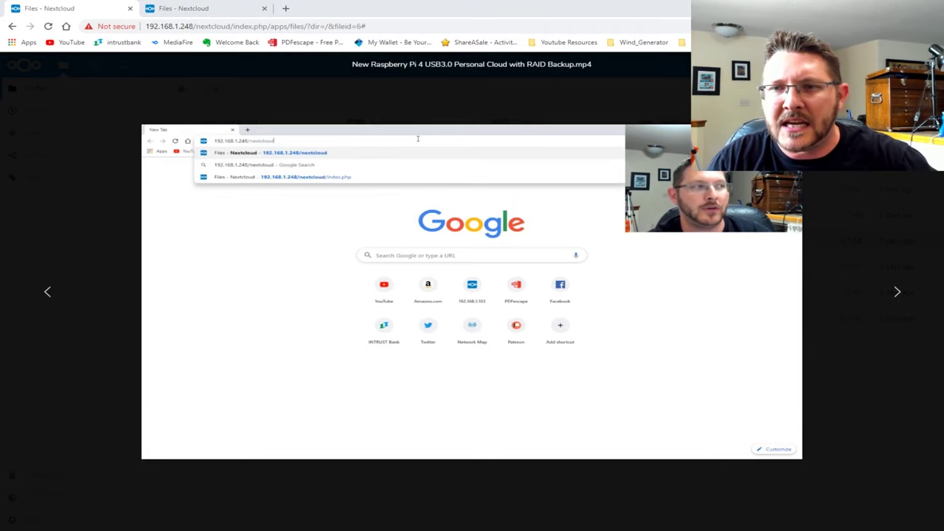
key("Return")
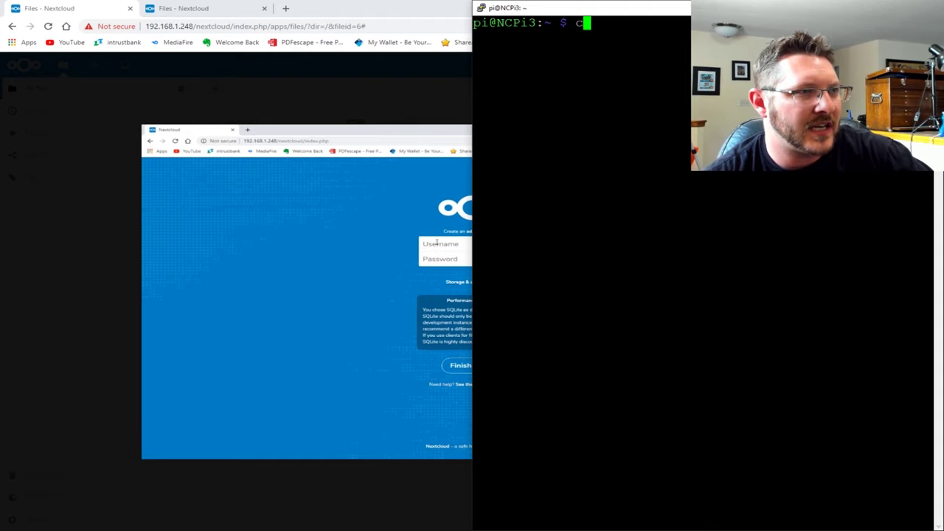
Query the details of RAID array /dev/md0 with mdadm on NCPi3 and highlight the first device's state and the array's degraded state
key("Up")
key("Up")
key("Up")
key("Up")
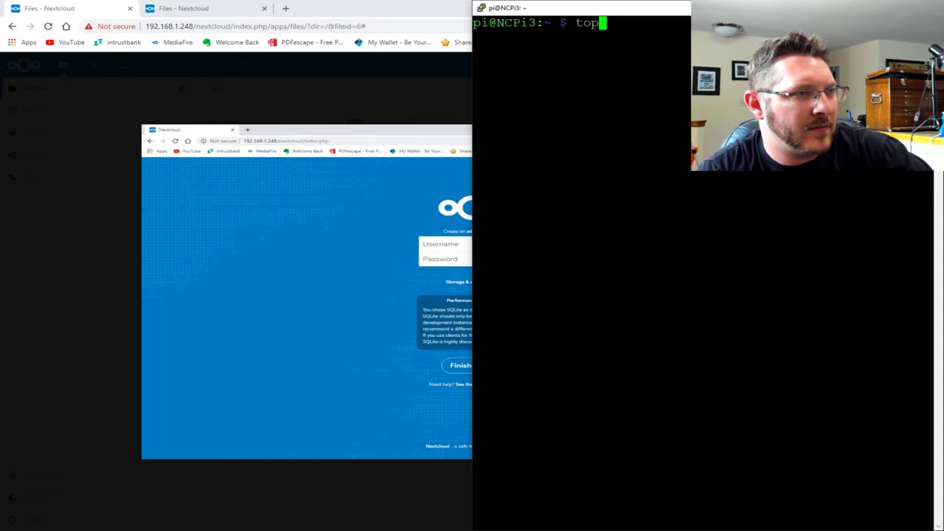
key("Return")
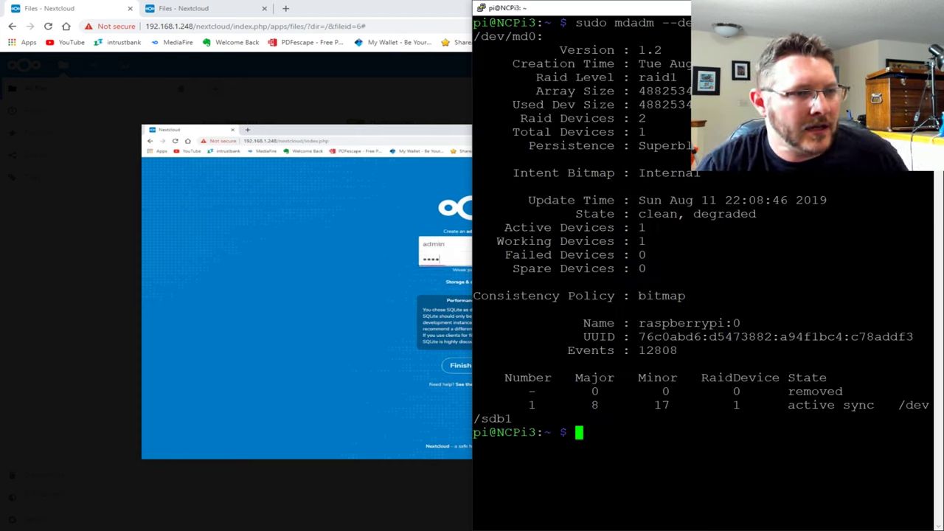
double_click(809, 392)
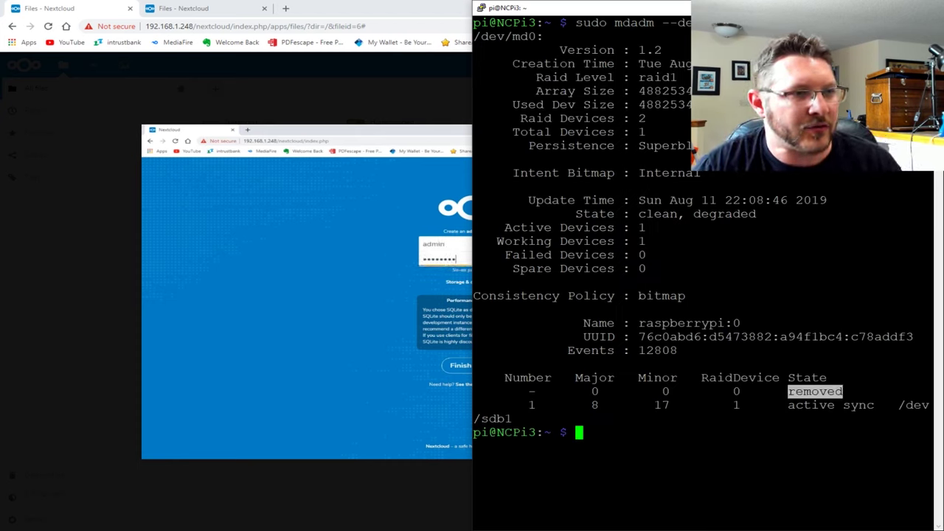
double_click(720, 214)
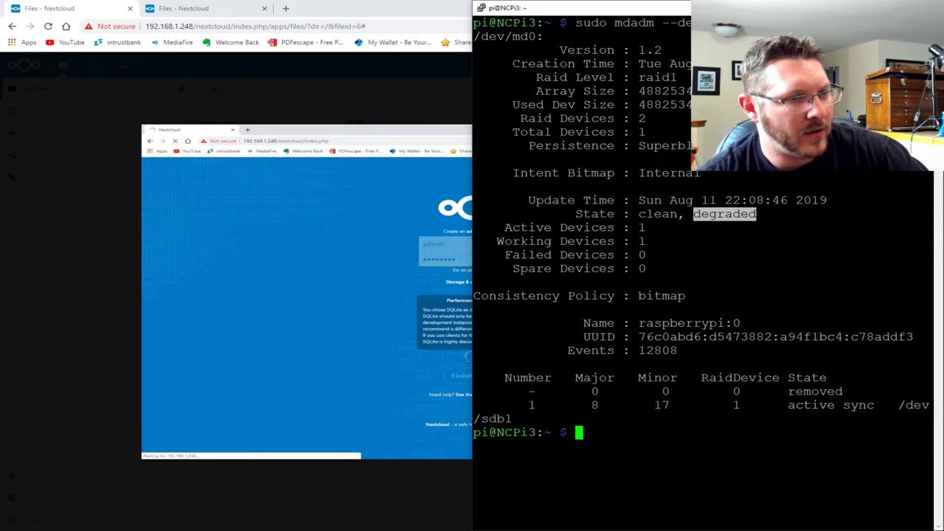
Clear the NCPi3 terminal and list the /dev/sd* devices in long format, repeating the listing once to recheck the attached disks
key("Return")
key("Return")
key("ctrl+l")
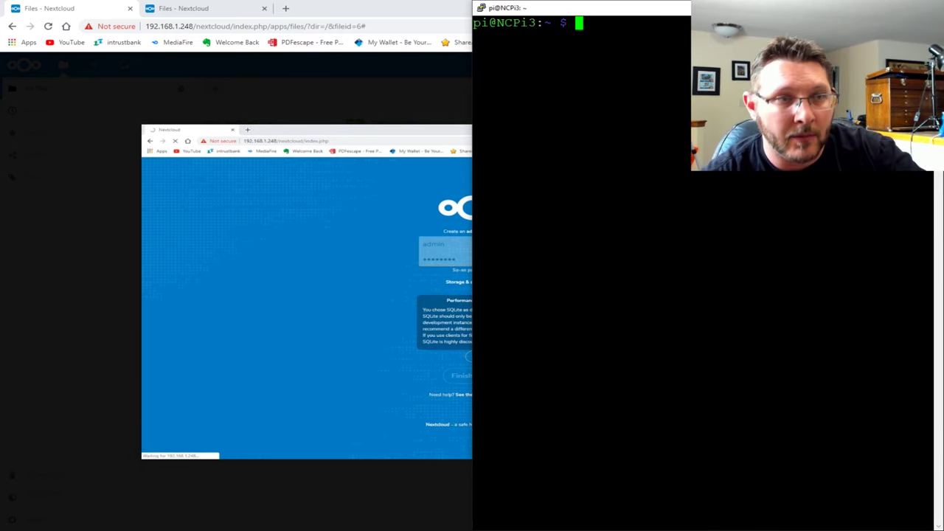
type("ll /")
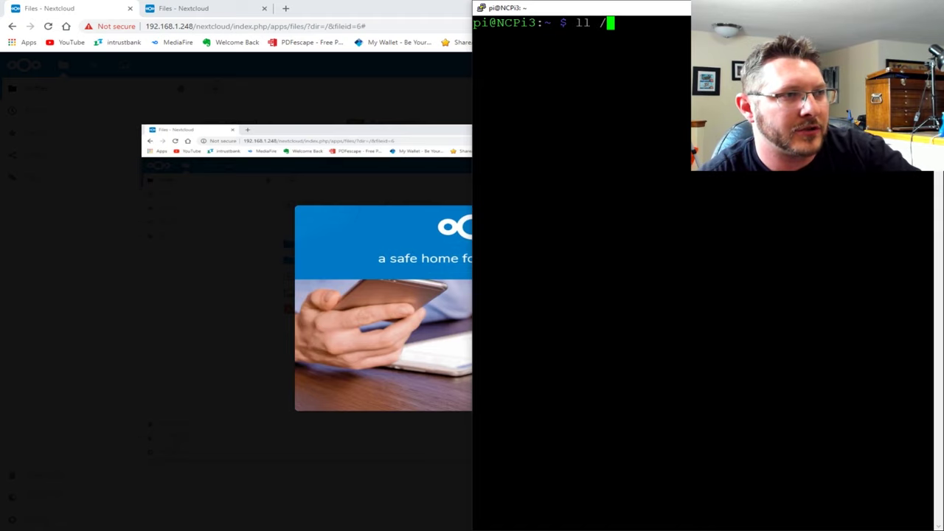
type("dev/sd*")
key("Return")
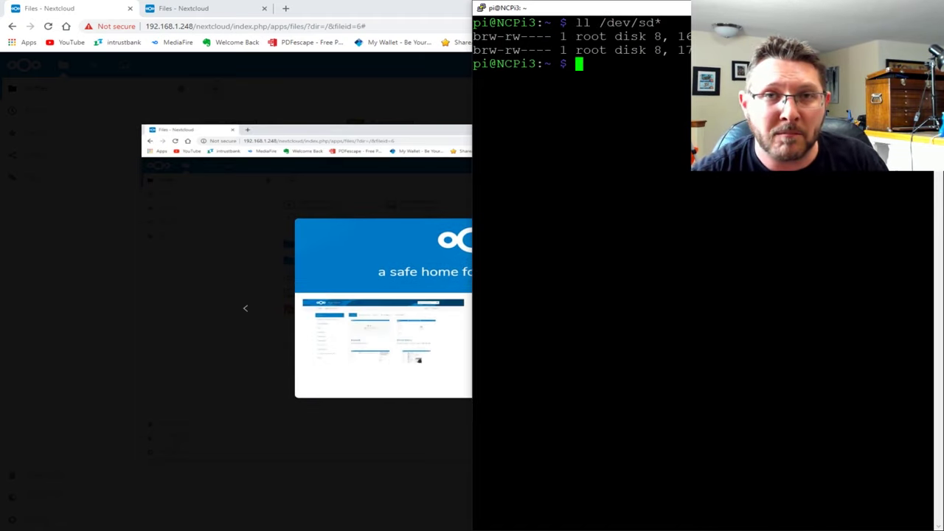
key("Up")
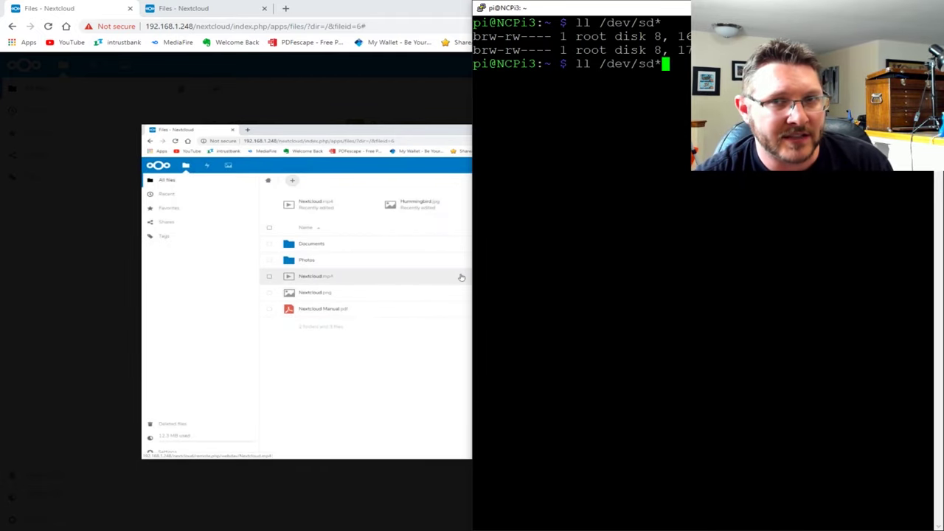
key("Return")
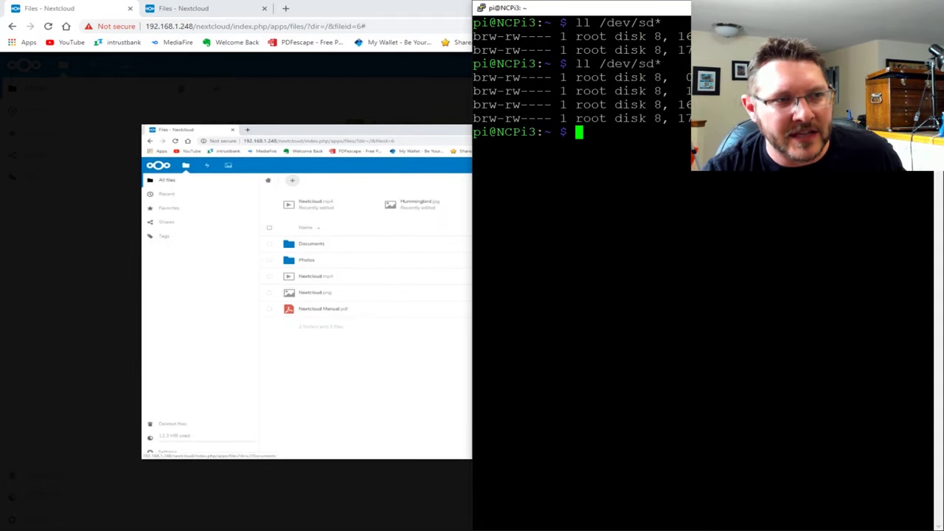
Add the partition /dev/sda1 back to the RAID array with mdadm on NCPi3
key("Return")
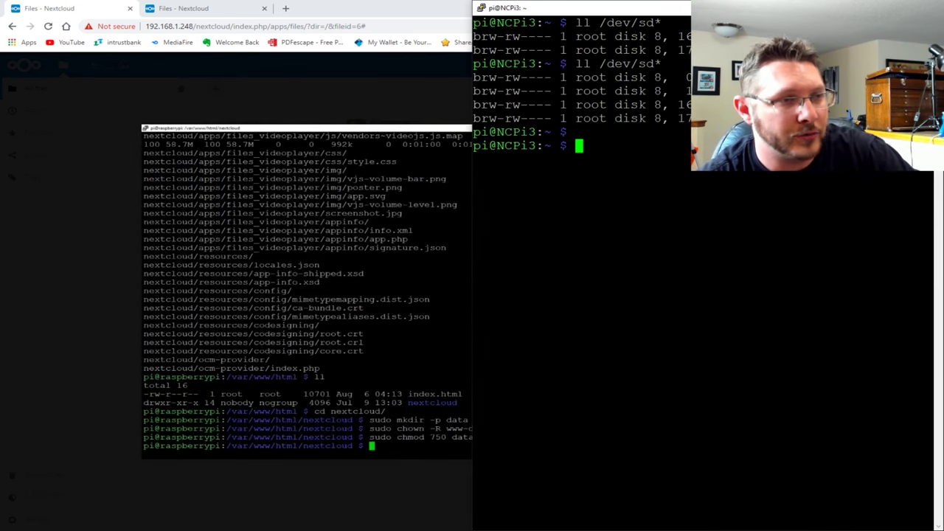
type("sudo mdadm --ad")
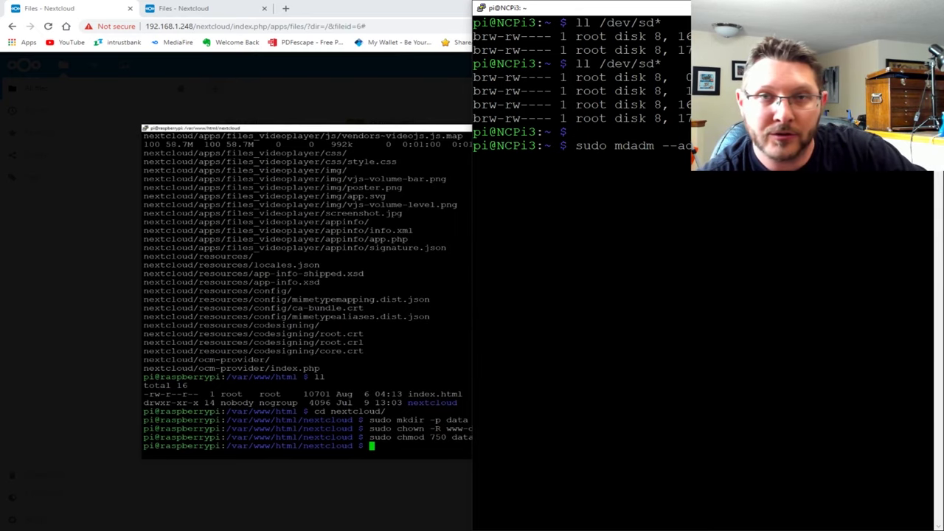
type("apt-get instal")
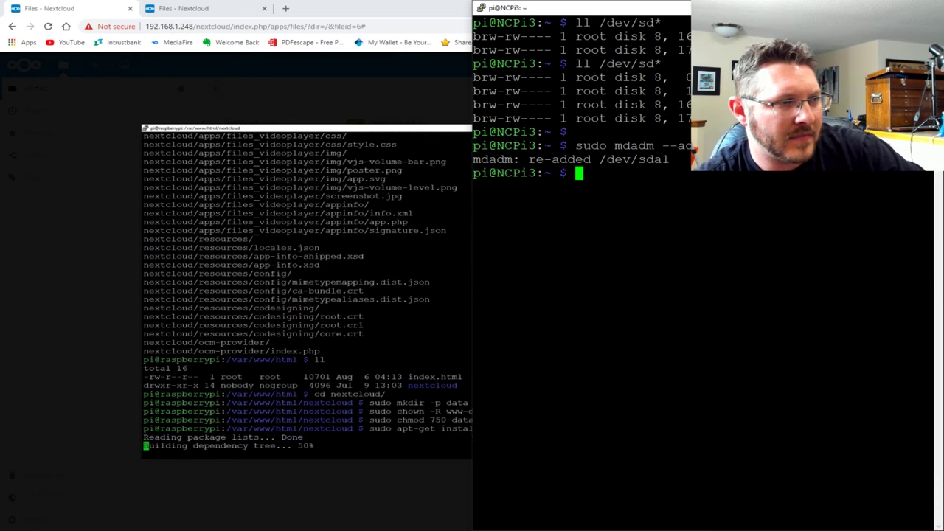
Query the details of RAID array /dev/md0 again and highlight its recovery state and the rebuild state of /dev/sda1
key("Up")
key("Up")
key("Up")
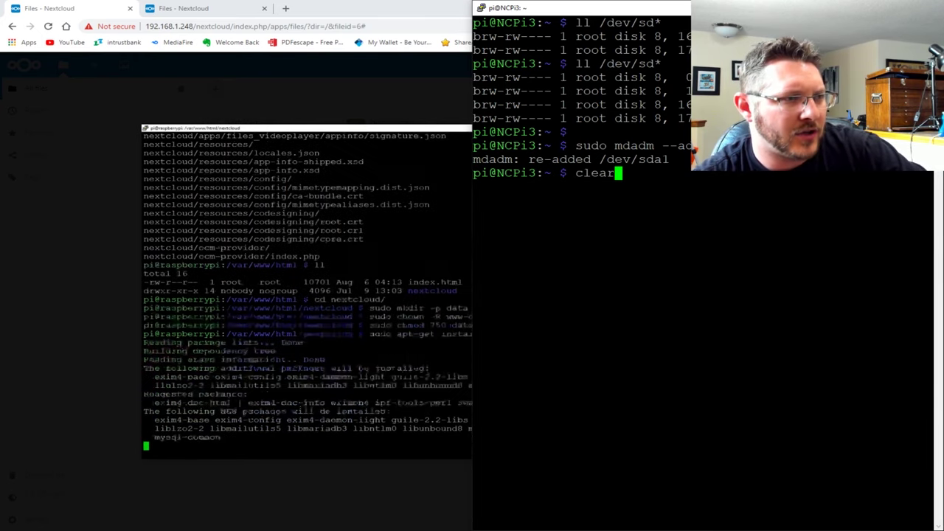
key("Return")
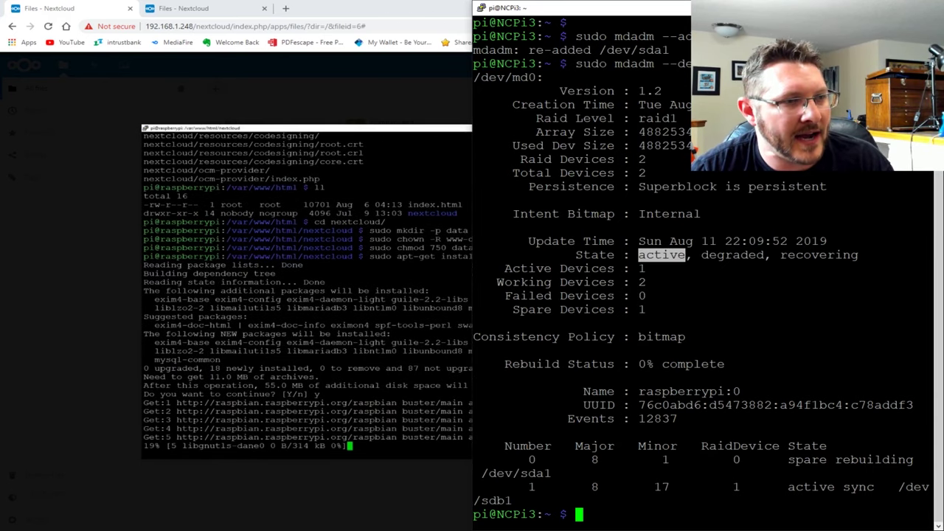
double_click(818, 254)
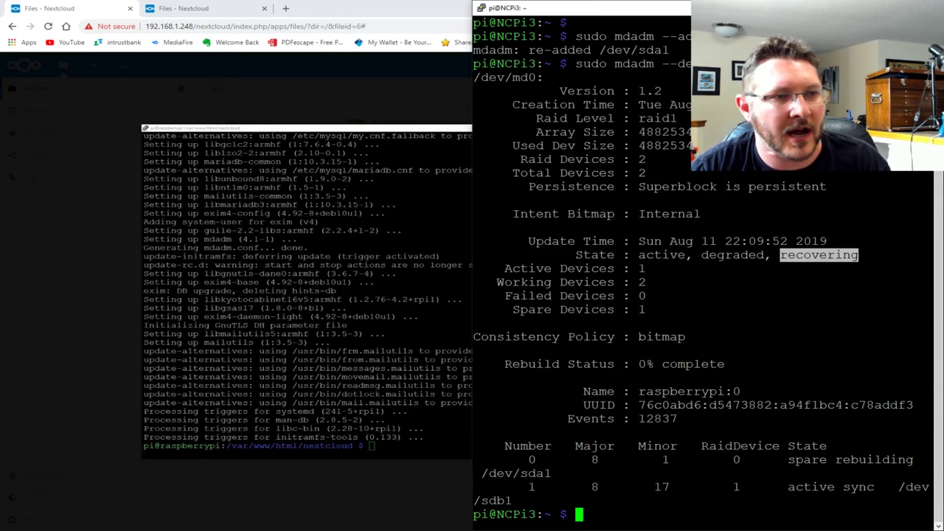
double_click(808, 459)
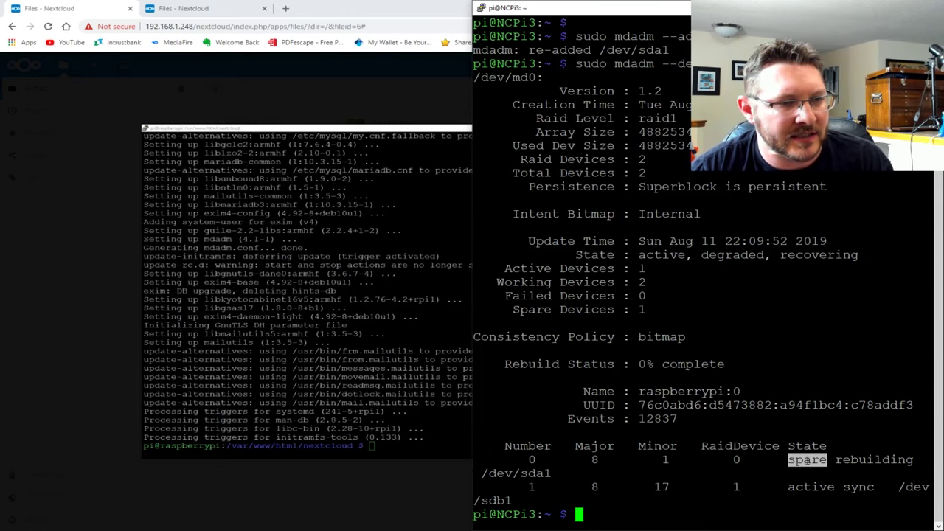
double_click(871, 460)
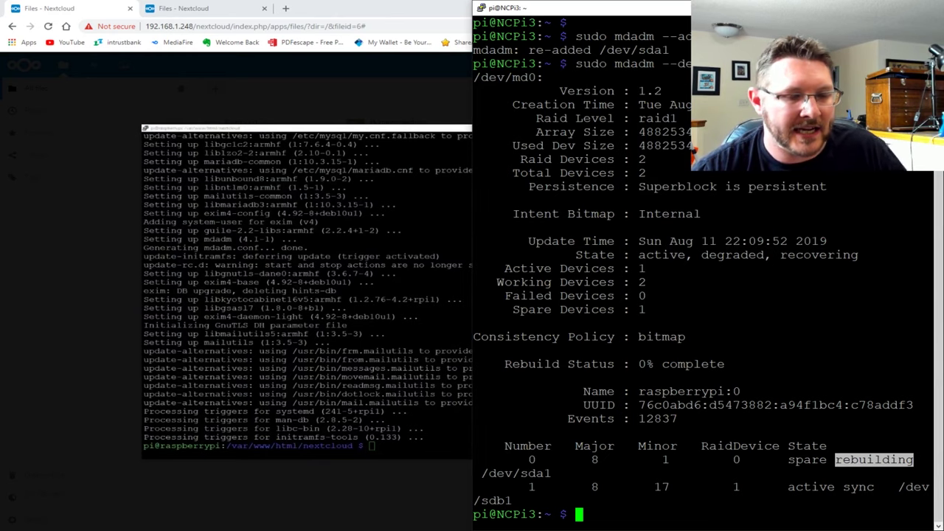
Display /proc/mdstat on NCPi3 and highlight the estimated finish time of the array recovery
key("Return")
key("Return")
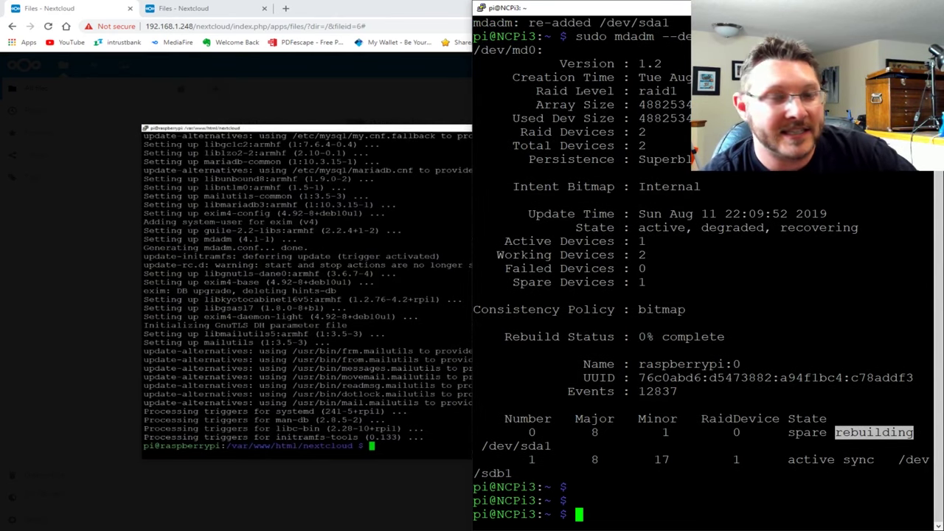
type("cat ")
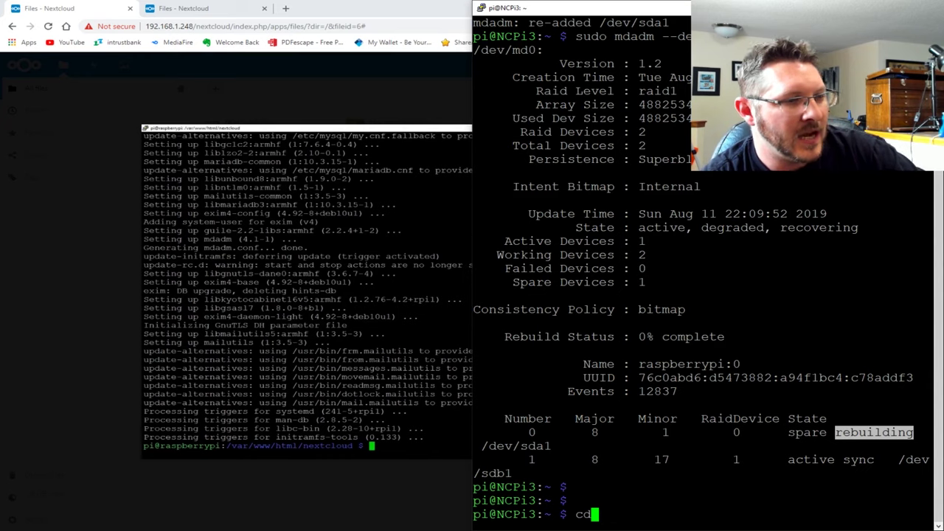
type("/p")
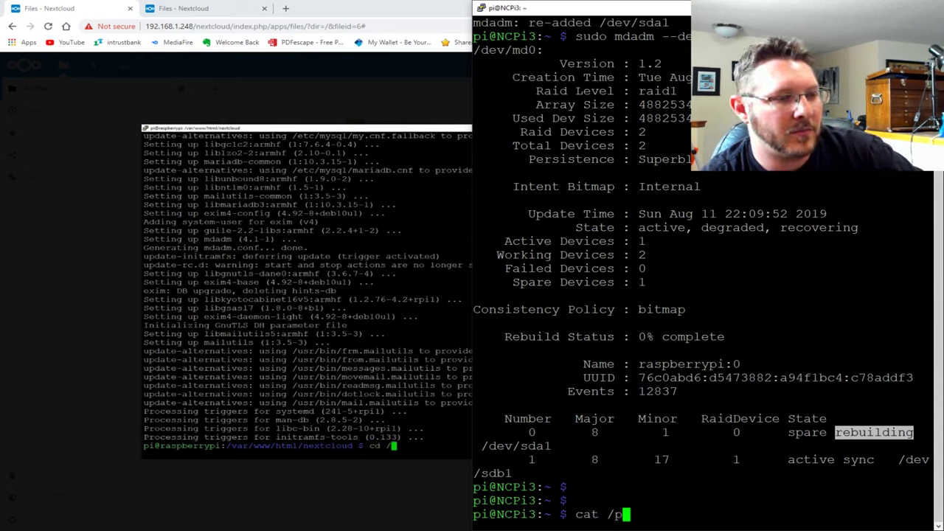
type("roc/")
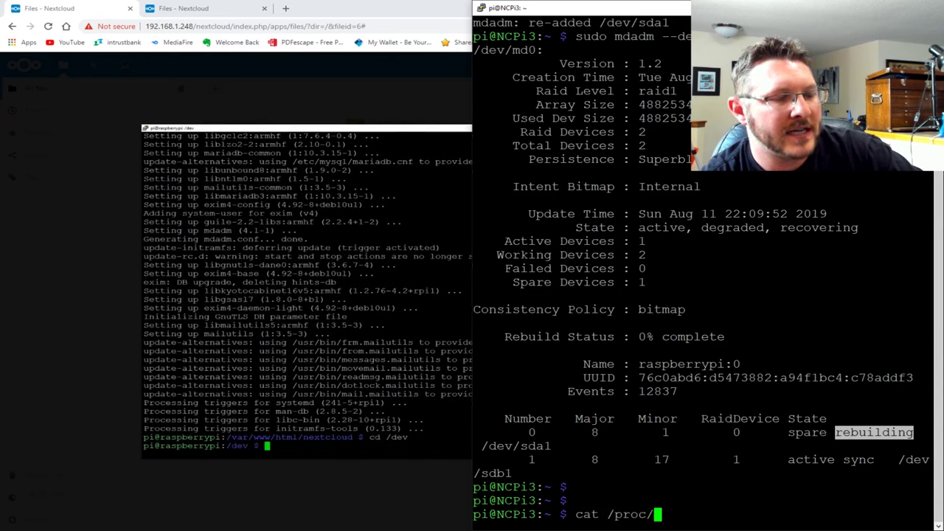
type("mdstat")
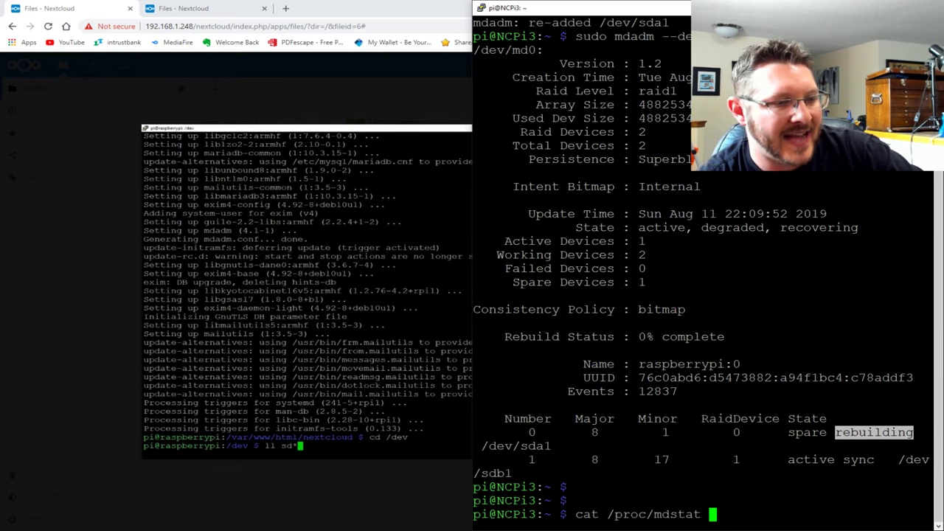
key("Return")
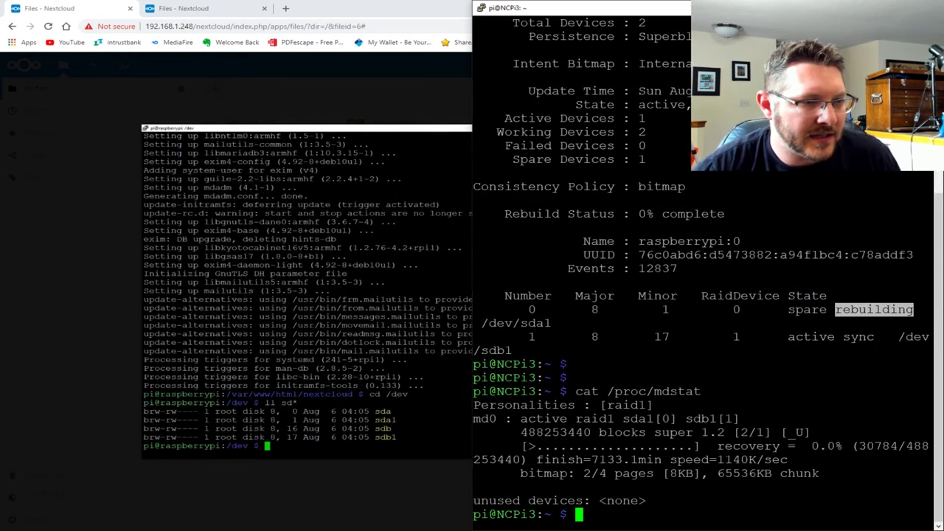
double_click(611, 459)
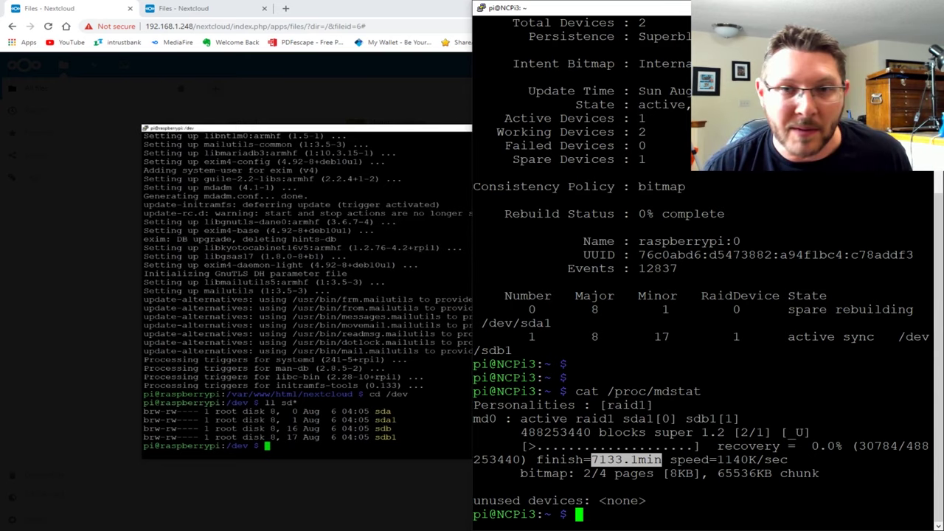
Switch to the browser, close the playing video and play the RAID Backup video on the 192.168.1.103 Nextcloud server, toggling its sound
key("alt+Tab")
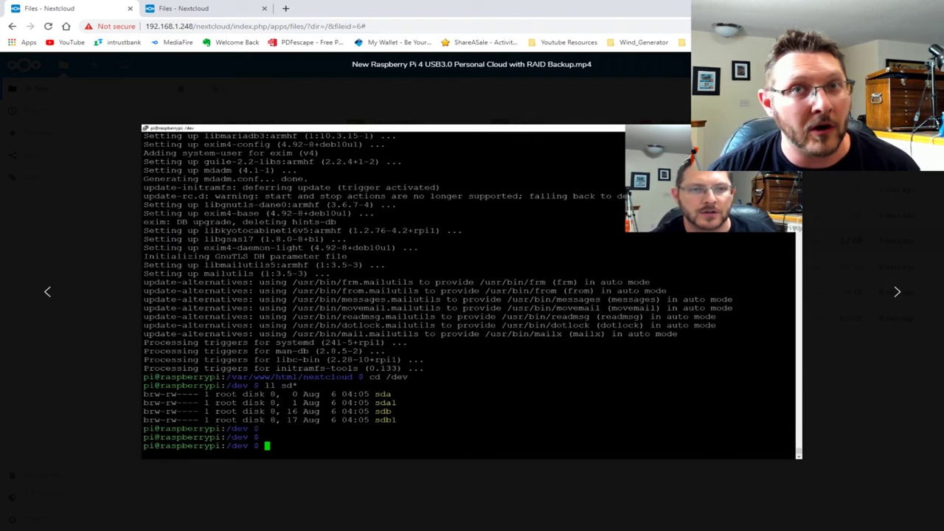
key("Escape")
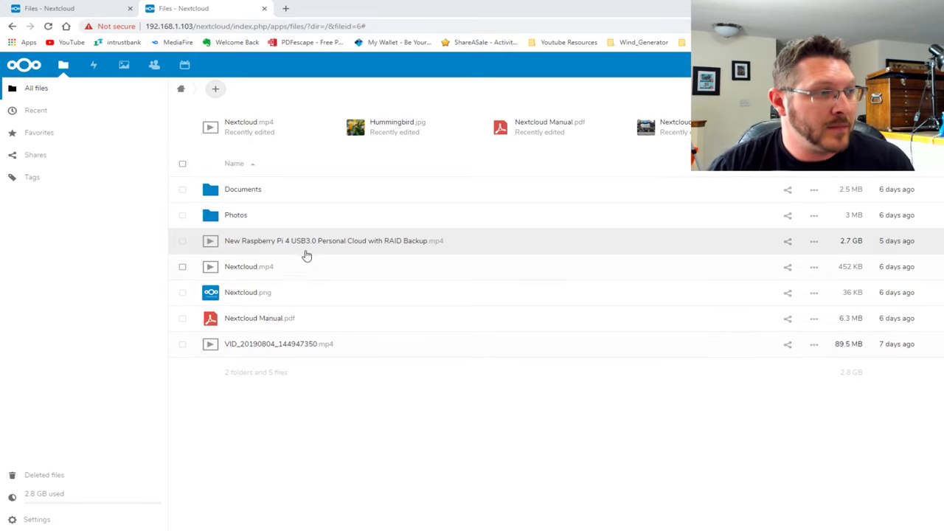
left_click(344, 245)
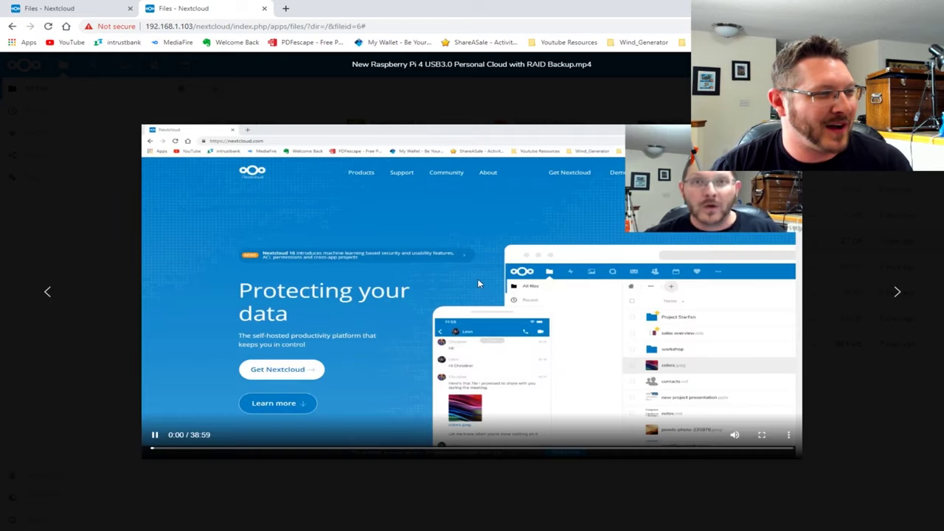
left_click(735, 435)
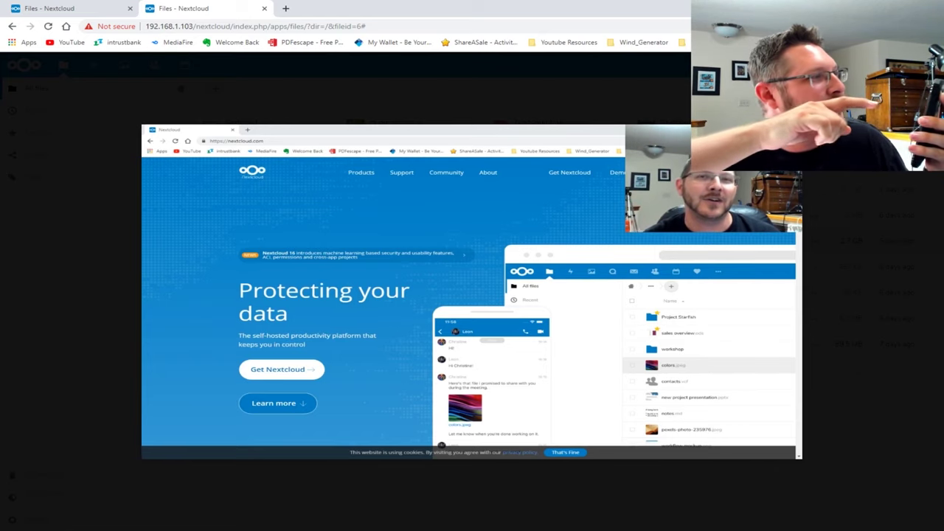
mouse_move(596, 324)
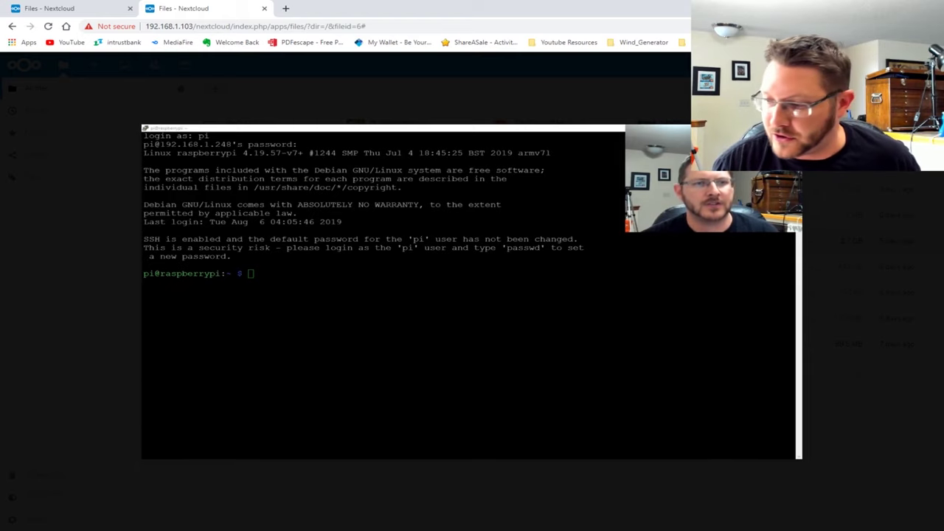
double_click(420, 283)
left_click(421, 283)
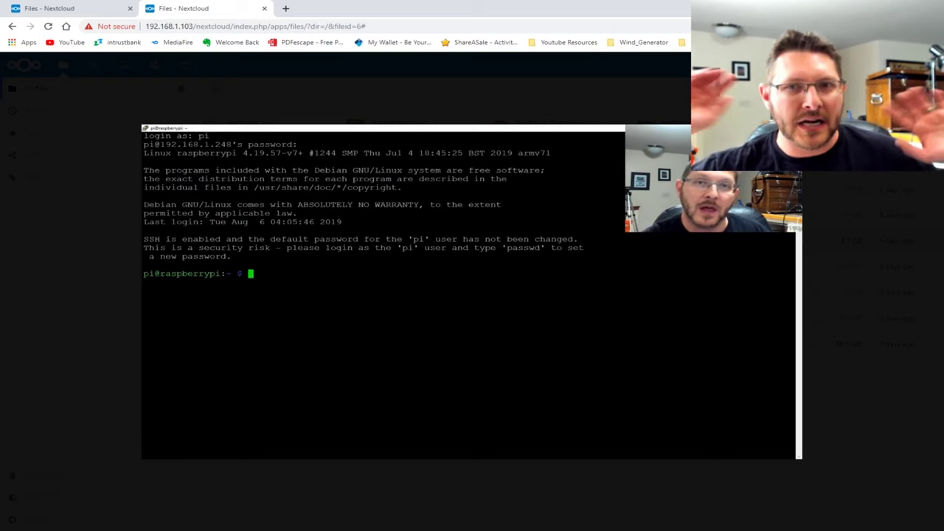
mouse_move(572, 142)
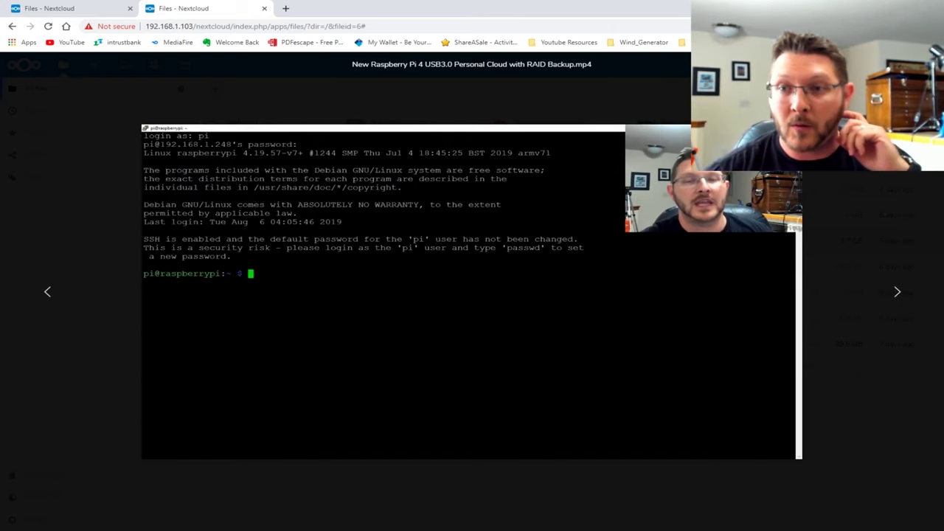
Switch to the NCPI4 terminal and run nload on wlan0 to monitor network traffic during video playback
key("alt+Tab")
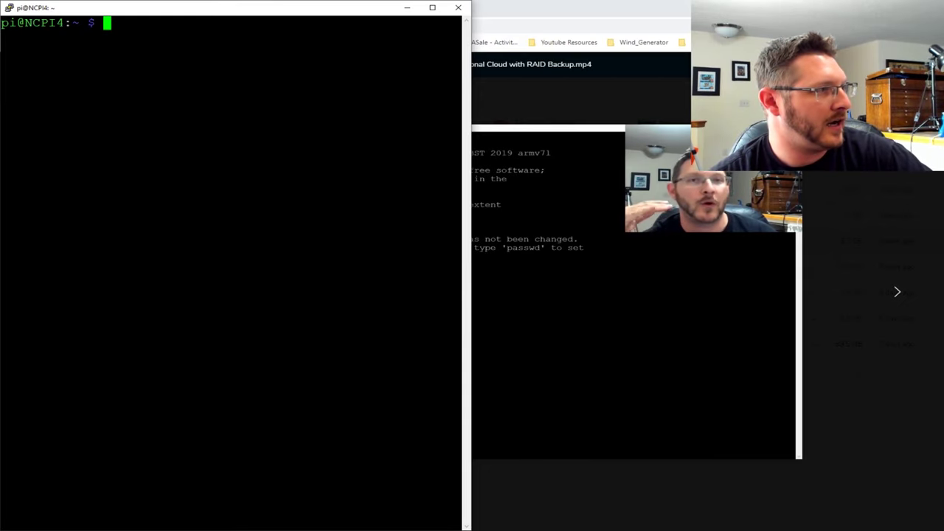
key("Return")
key("Return")
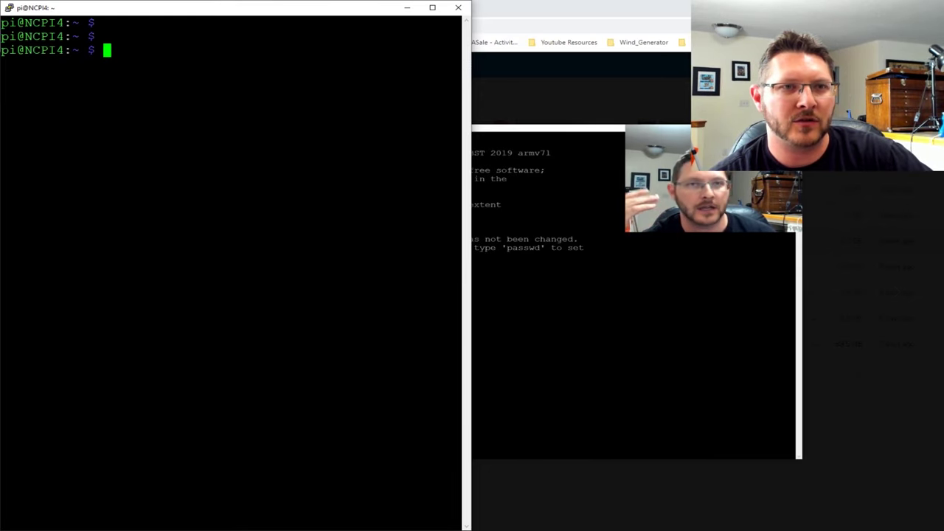
type("nlodac")
key("BackSpace")
key("BackSpace")
key("BackSpace")
key("BackSpace")
key("BackSpace")
key("BackSpace")
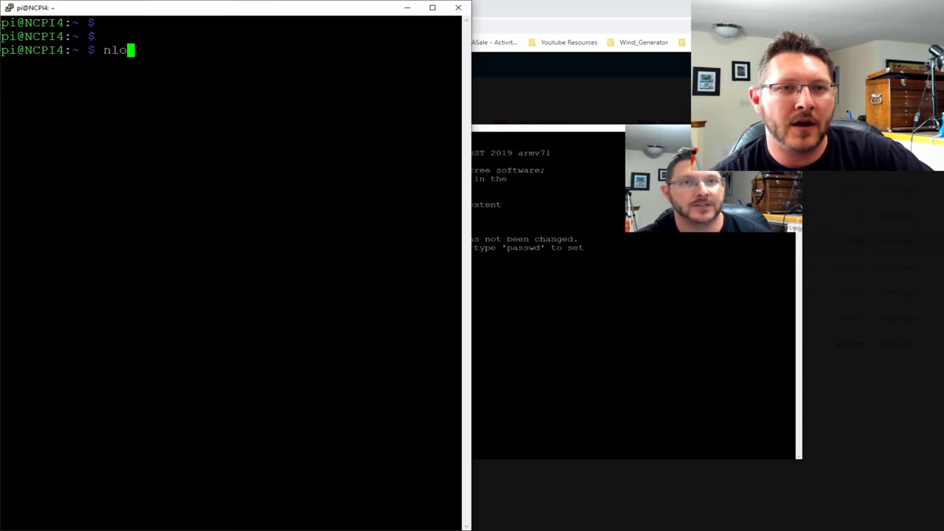
type("nload ")
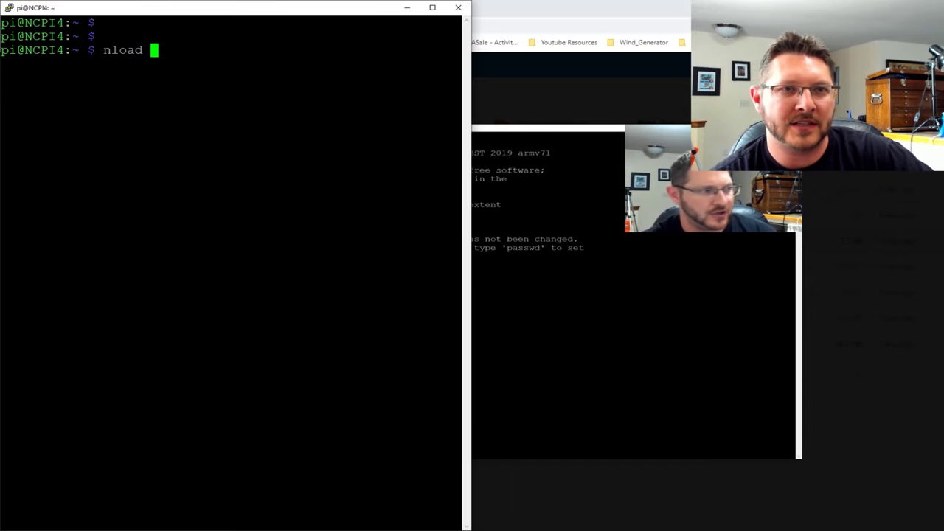
type("wlan0")
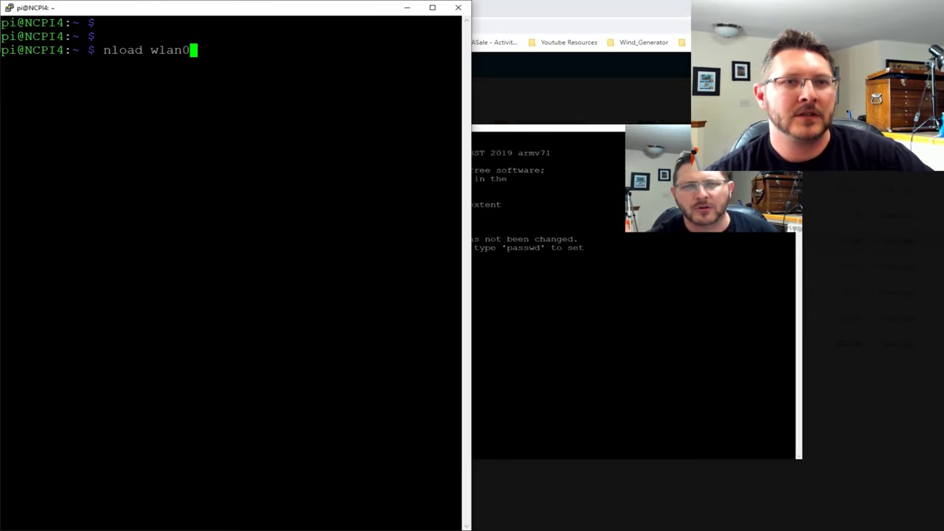
key("Return")
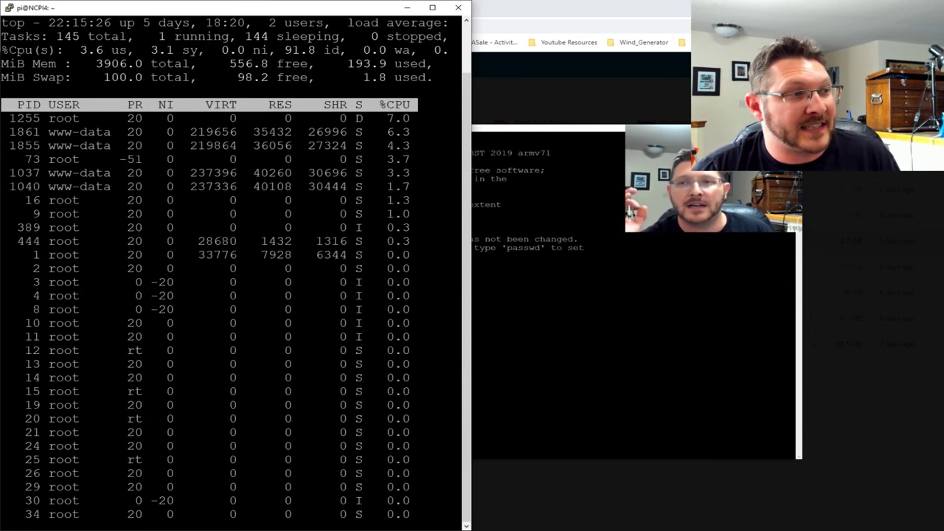
Highlight the free memory and the total memory in top on NCPI4
left_click_drag(221, 63, 324, 63)
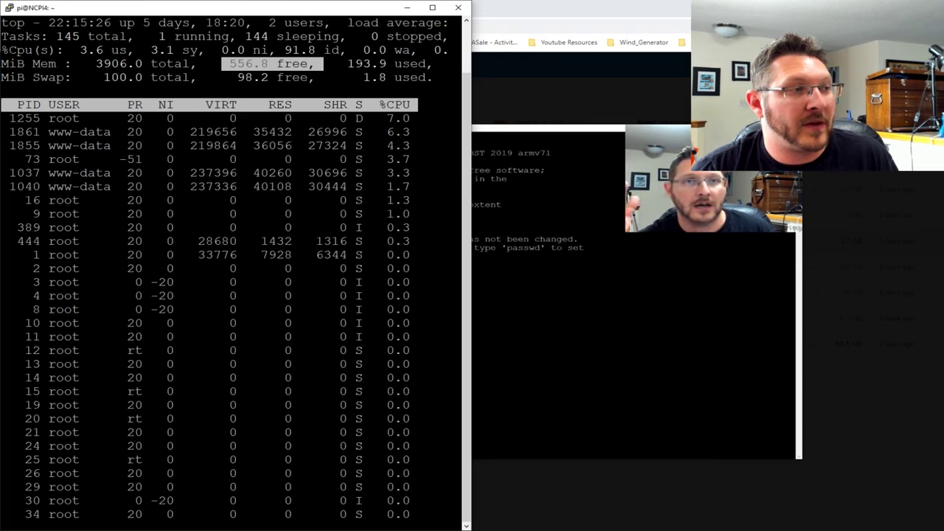
left_click_drag(95, 64, 191, 63)
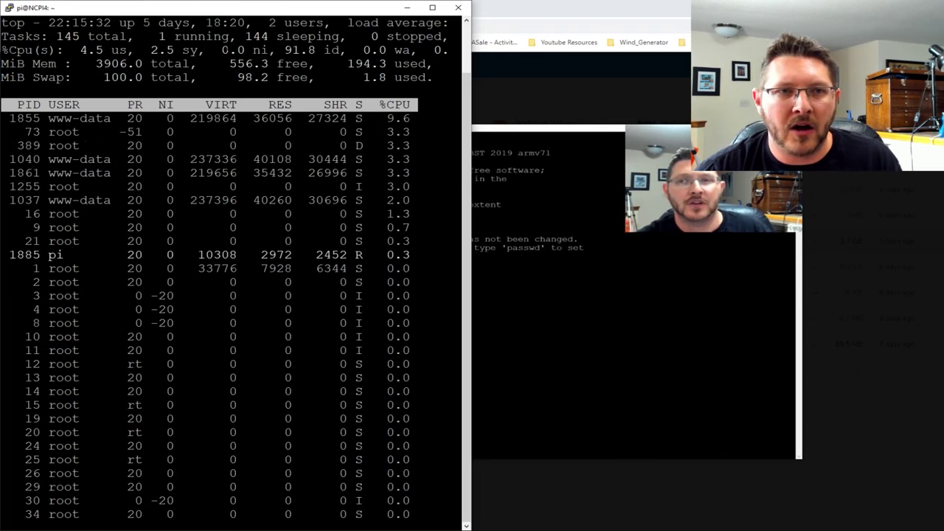
Highlight the free memory and free swap figures in top on NCPI4
left_click_drag(221, 64, 278, 63)
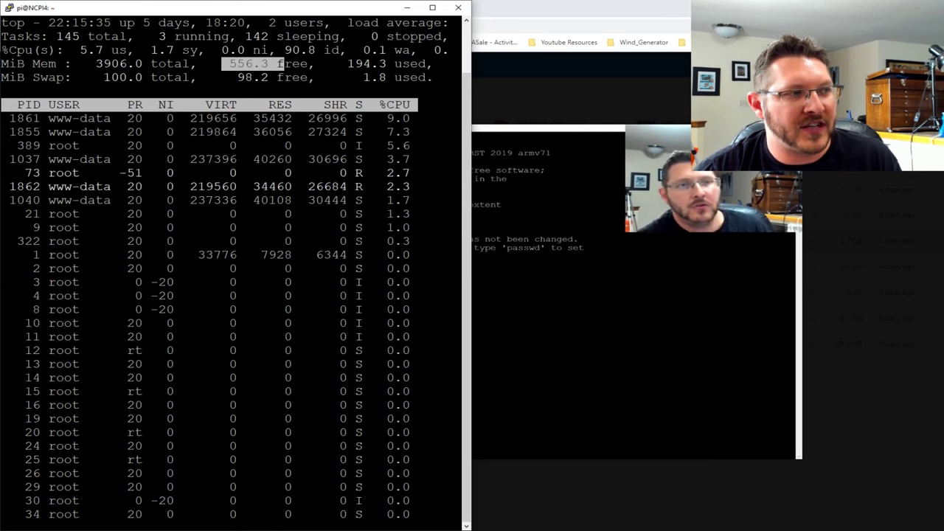
left_click(277, 63)
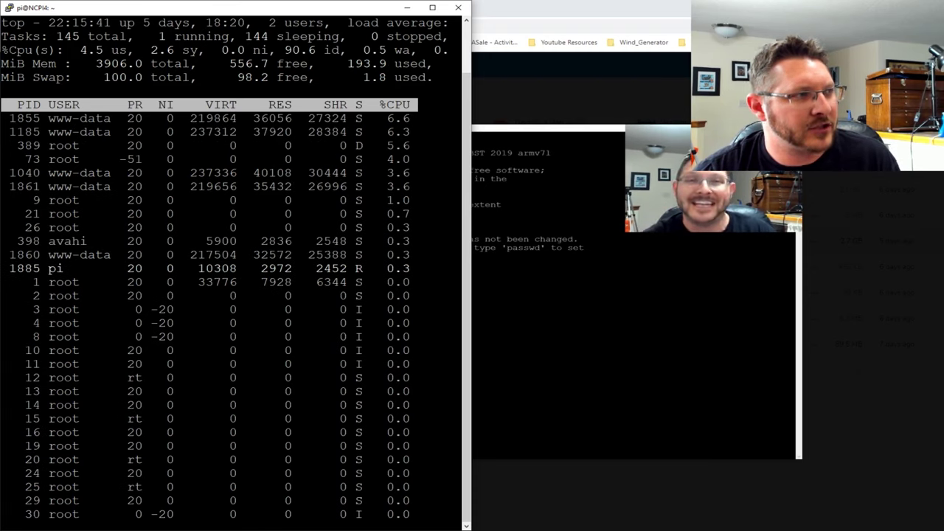
double_click(240, 79)
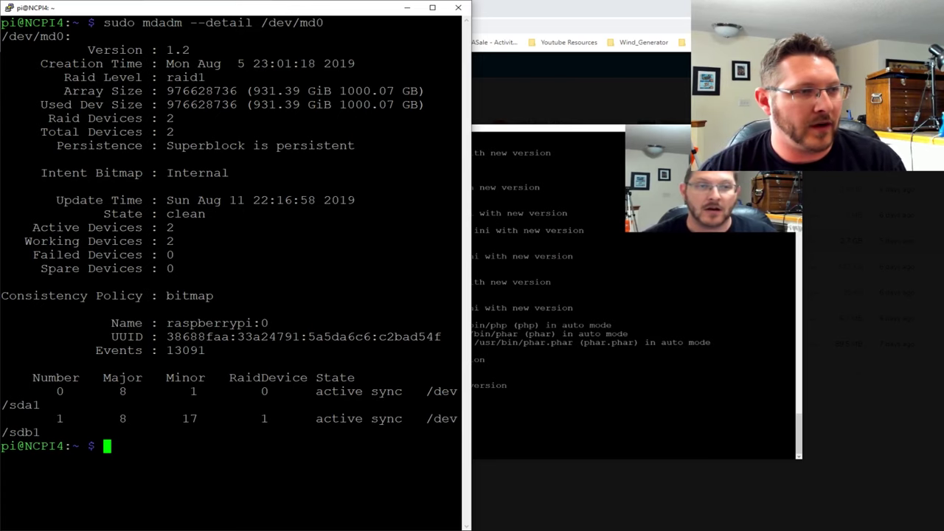
Rerun sudo mdadm --detail /dev/md0 on NCPI4 and highlight the second device's state and the array's degraded state
key("Up")
key("Return")
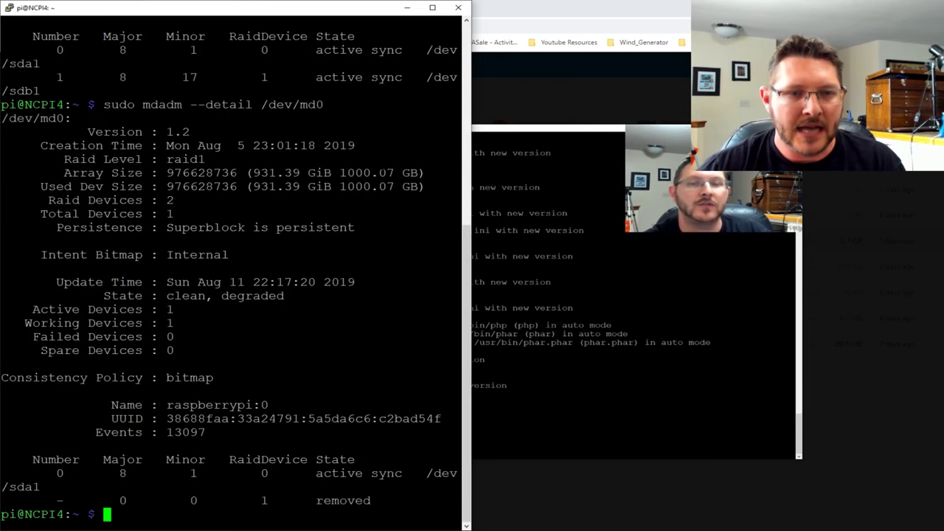
double_click(342, 500)
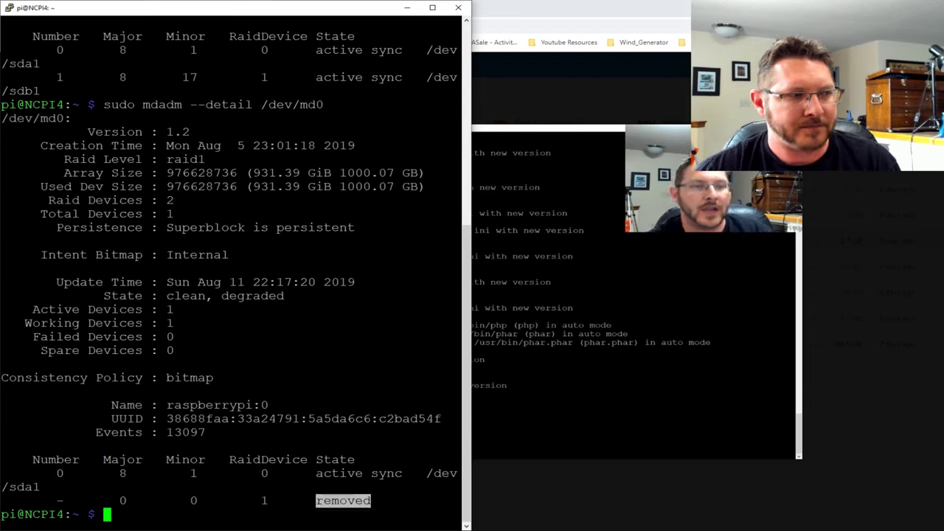
double_click(252, 295)
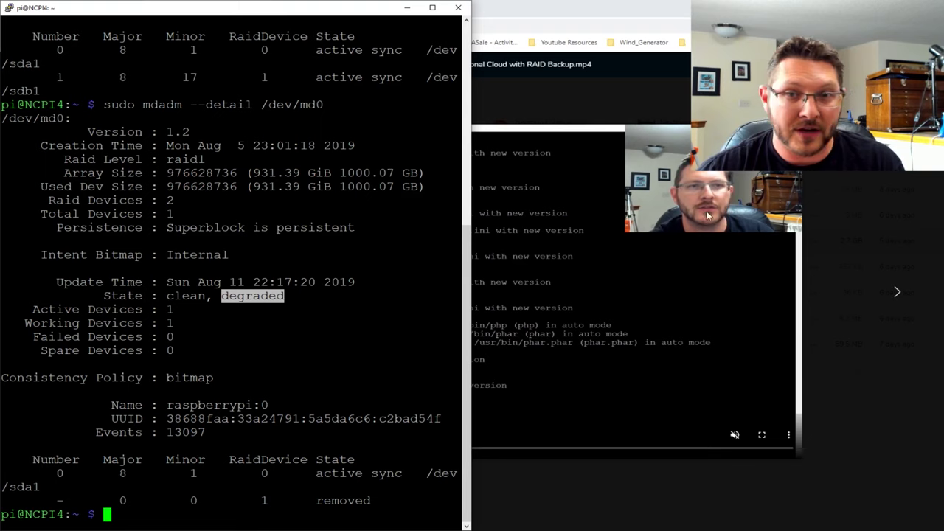
Switch to the browser and watch the RAID Backup video playing from the 192.168.1.103 Nextcloud server
left_click(554, 217)
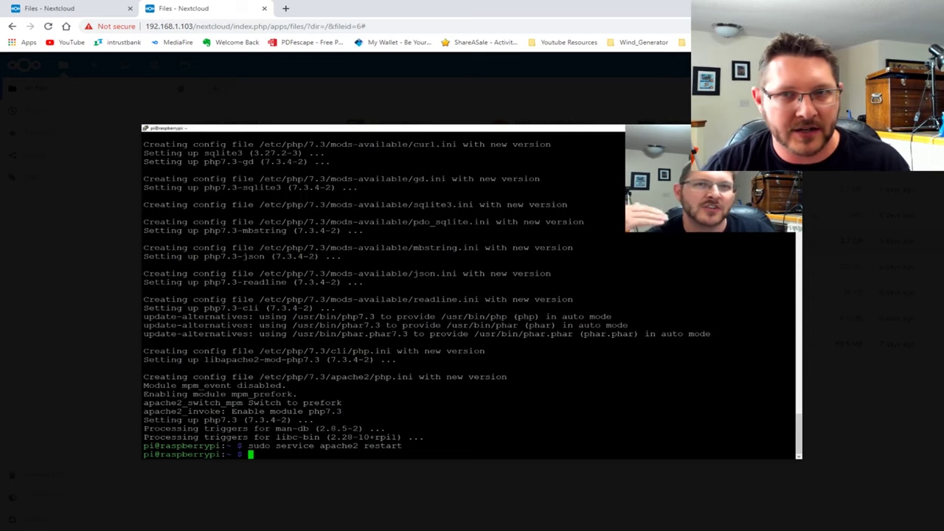
type("cd /var/www/h")
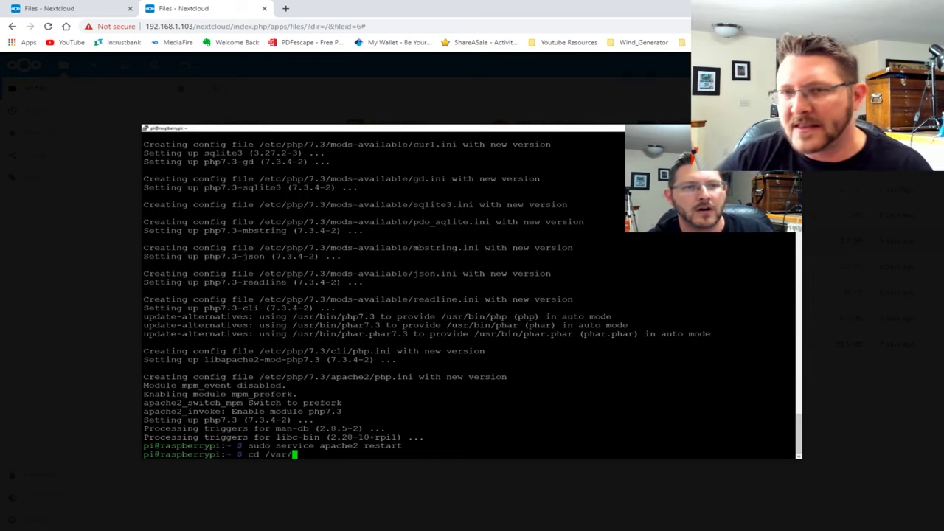
key("Tab")
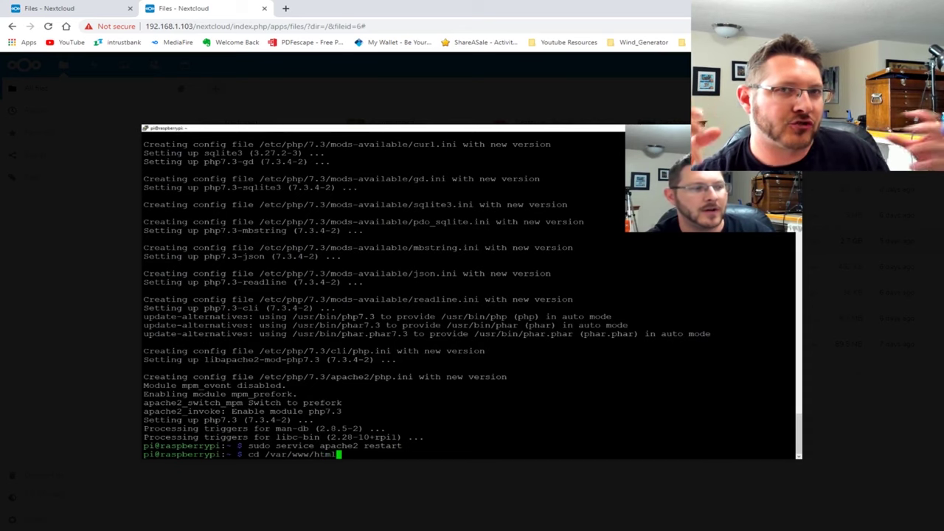
key("Return")
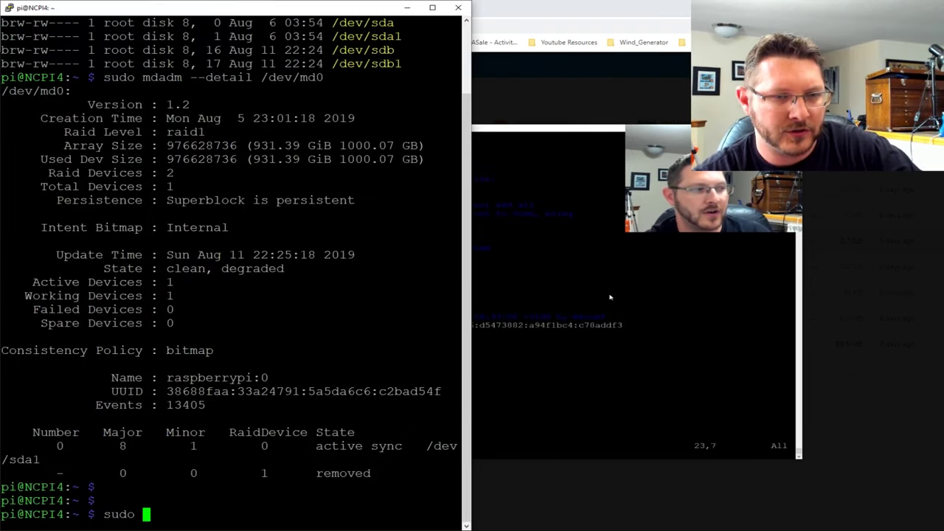
Add /dev/sdb1 back to the /dev/md0 array on NCPI4 with sudo mdadm --add
type("mdadm --add ")
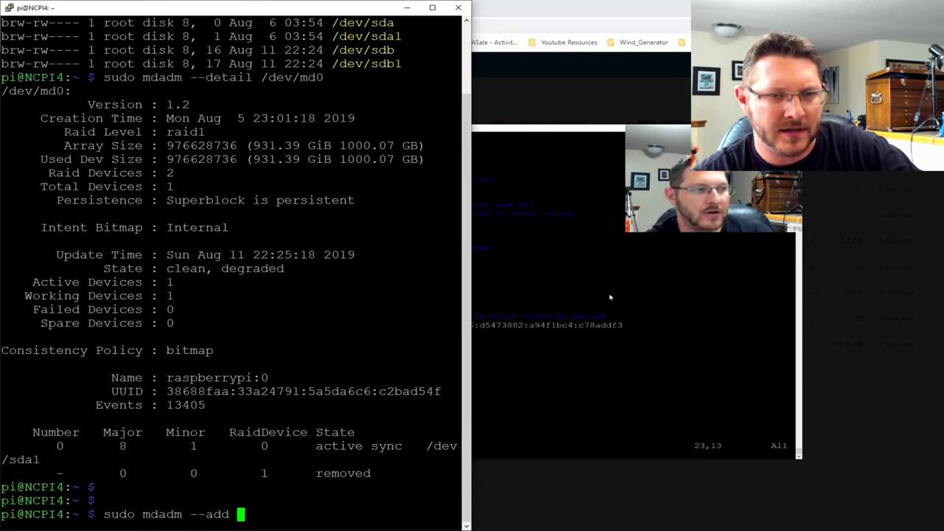
type("/dev/md0 ")
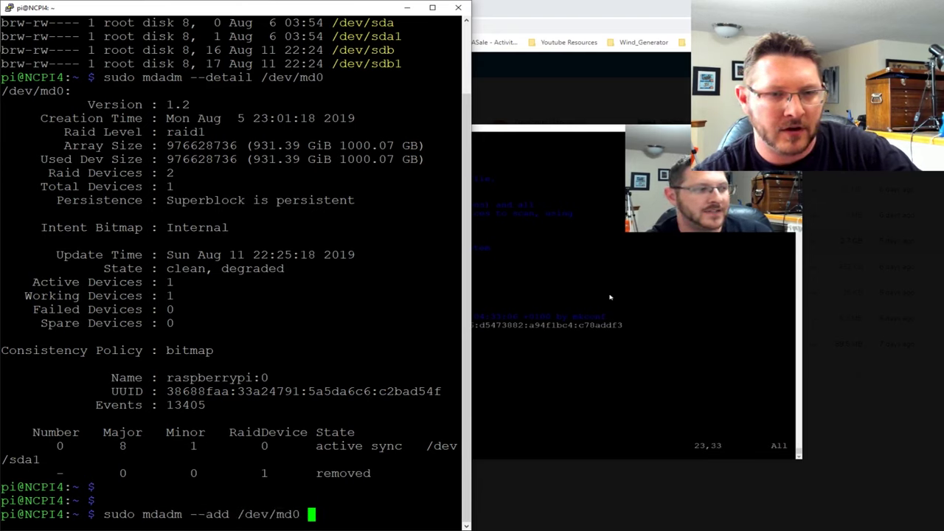
type("/dev/sd")
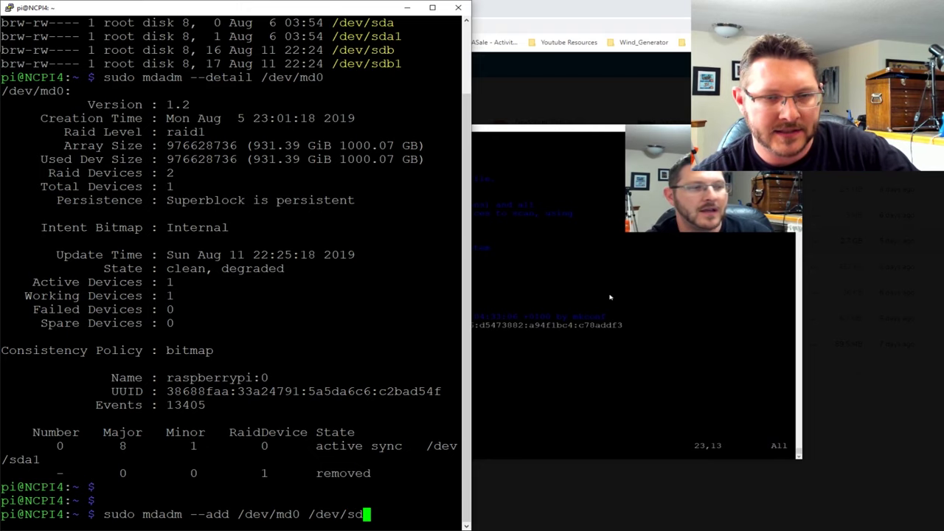
type("b1")
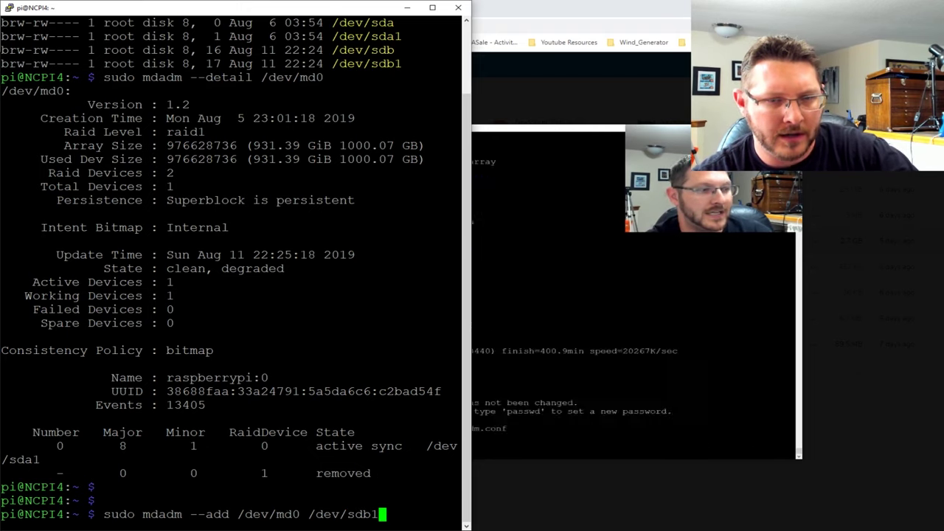
key("Return")
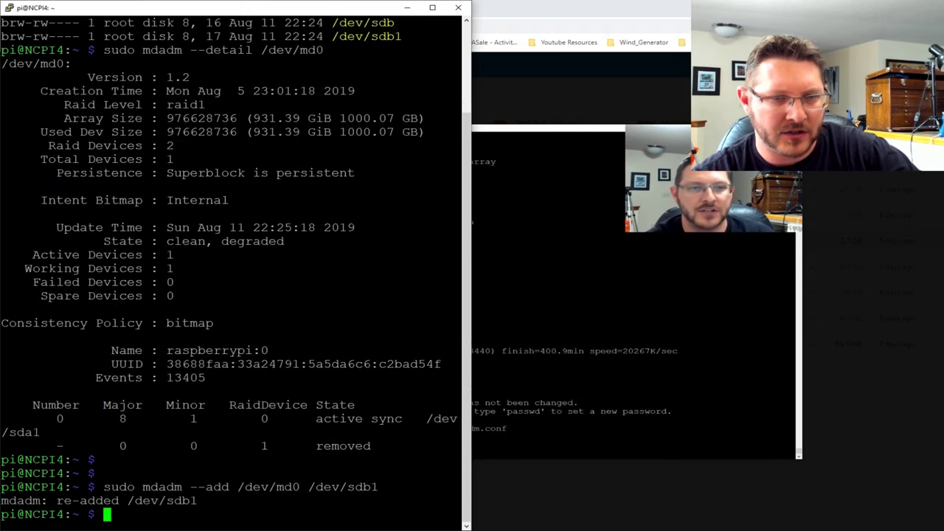
Display the details of the /dev/md0 array again on NCPI4 with mdadm
key("Up")
key("Up")
key("Return")
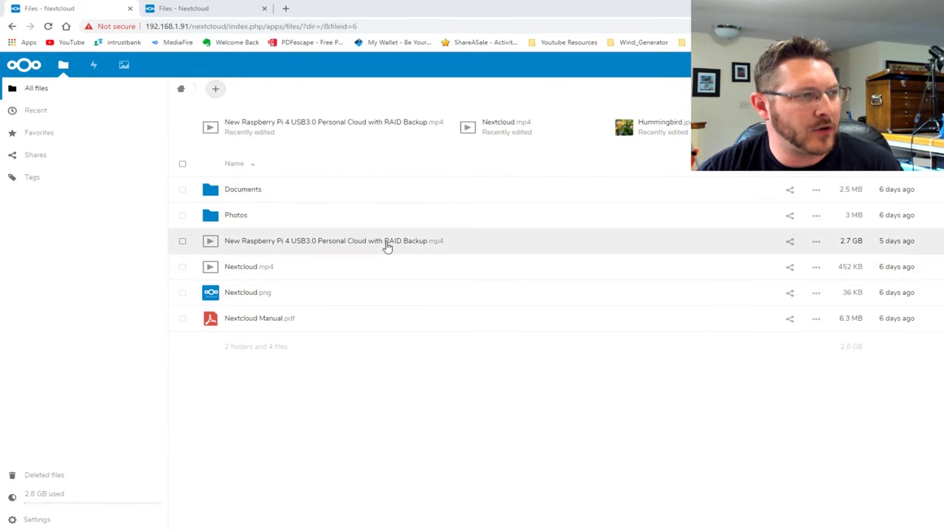
Play the RAID Backup video on the 192.168.1.91 Nextcloud server and mute its sound
left_click(451, 239)
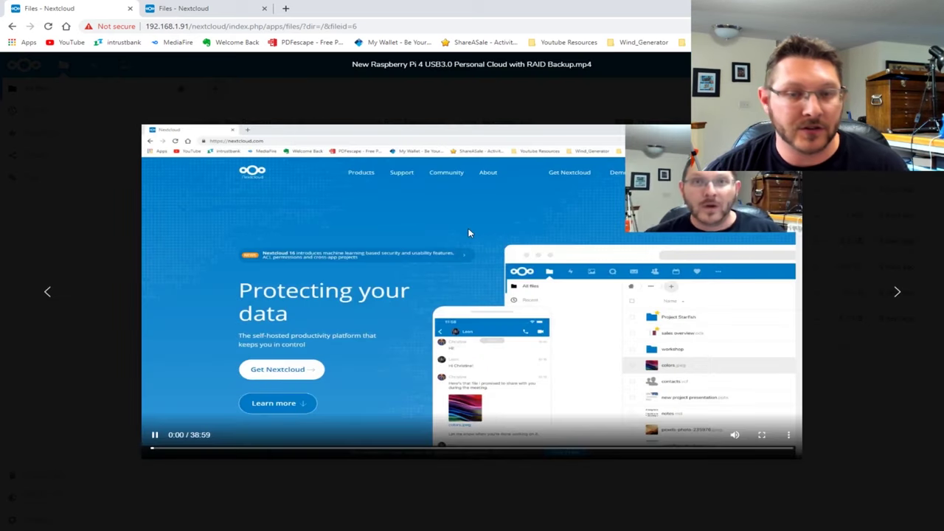
left_click(734, 434)
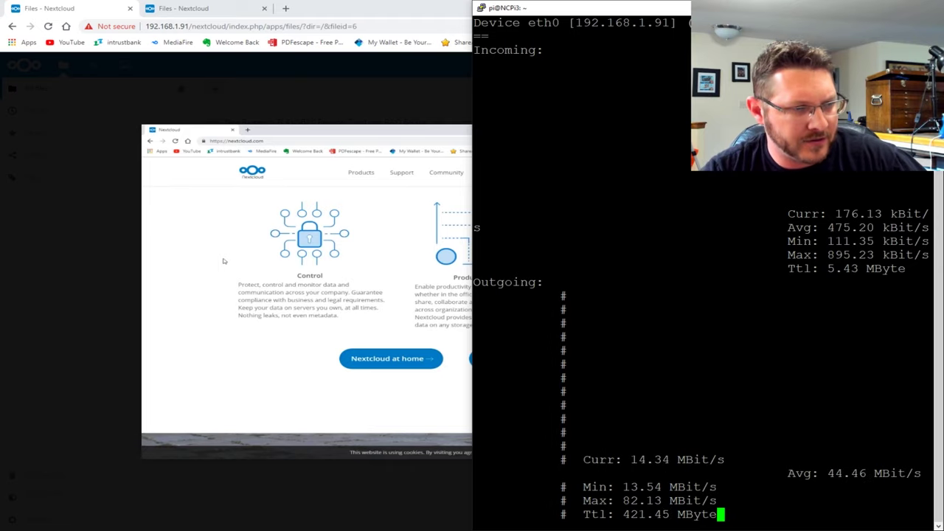
Quit nload on NCPi3 and run top to monitor the server's load during video playback
key("q")
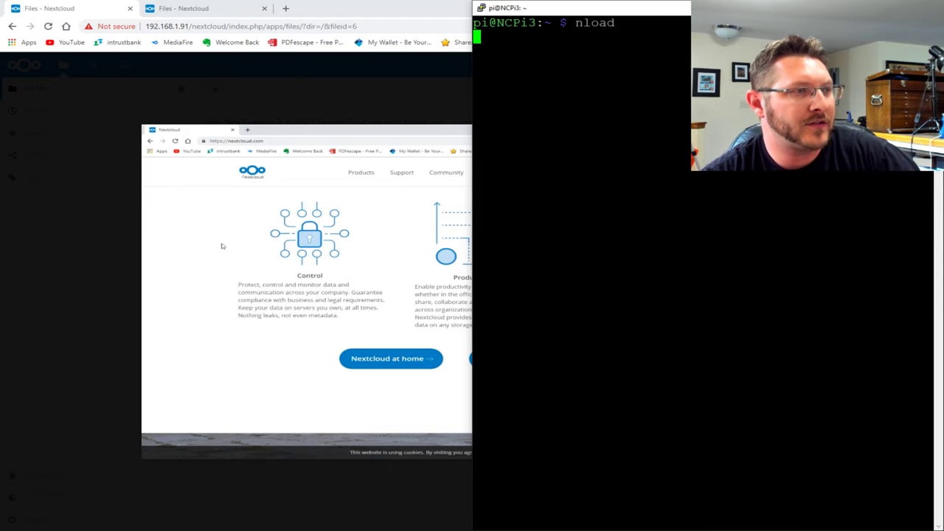
key("Return")
key("Return")
key("Return")
key("Return")
key("Return")
type("top")
key("Return")
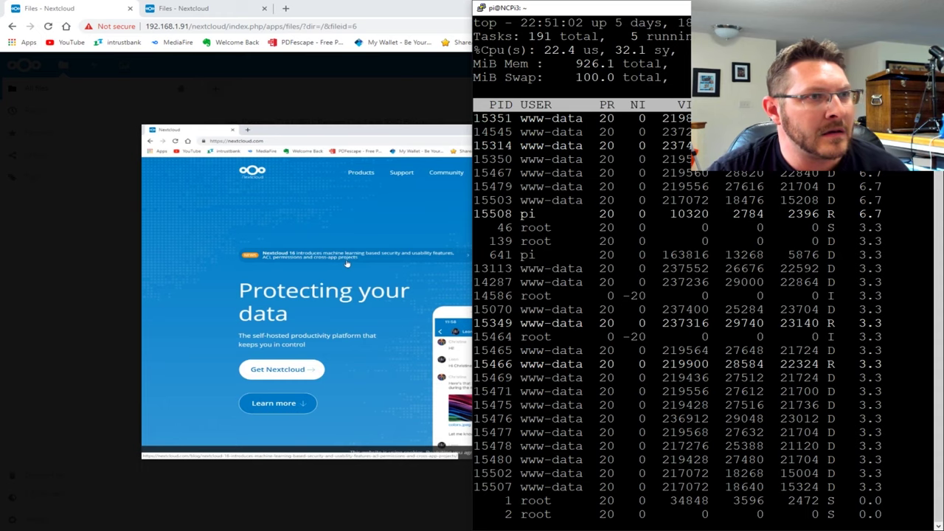
mouse_move(347, 264)
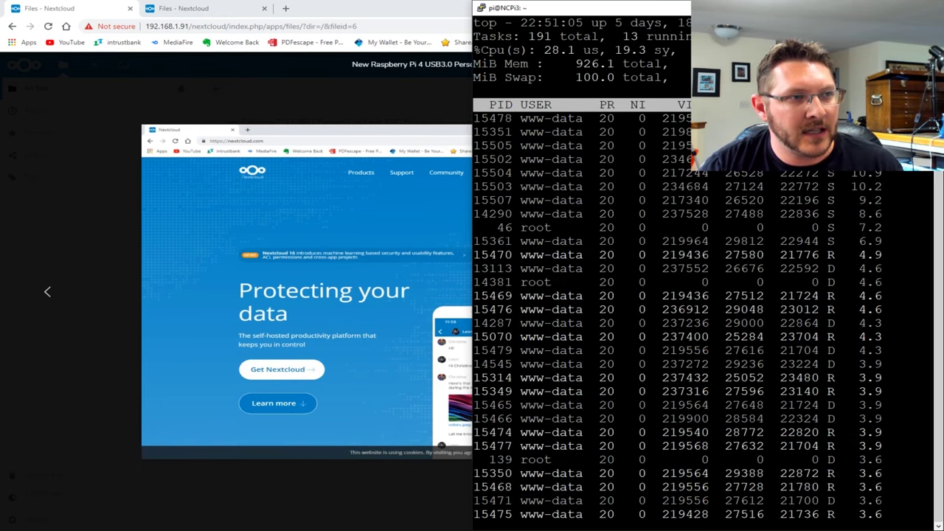
key("Right")
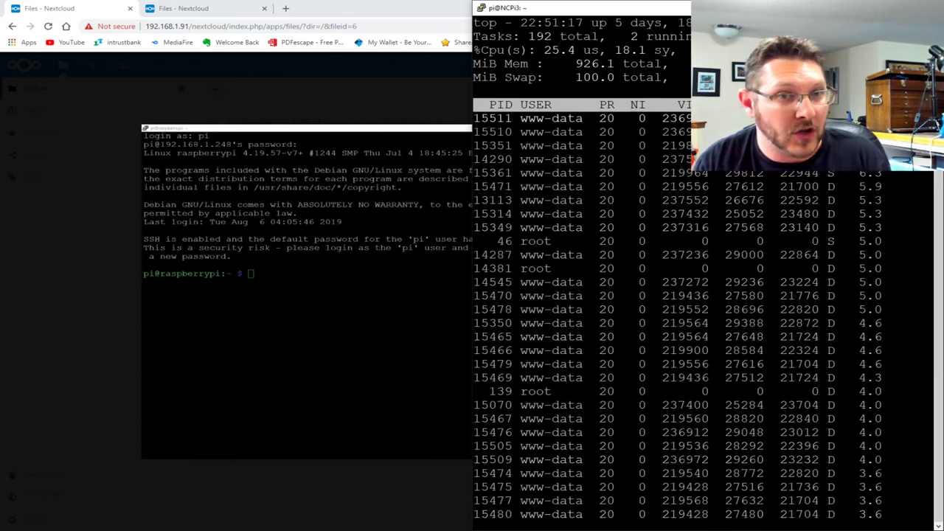
Switch to the browser and play the RAID Backup video on the 192.168.1.107 Nextcloud server
left_click(443, 5)
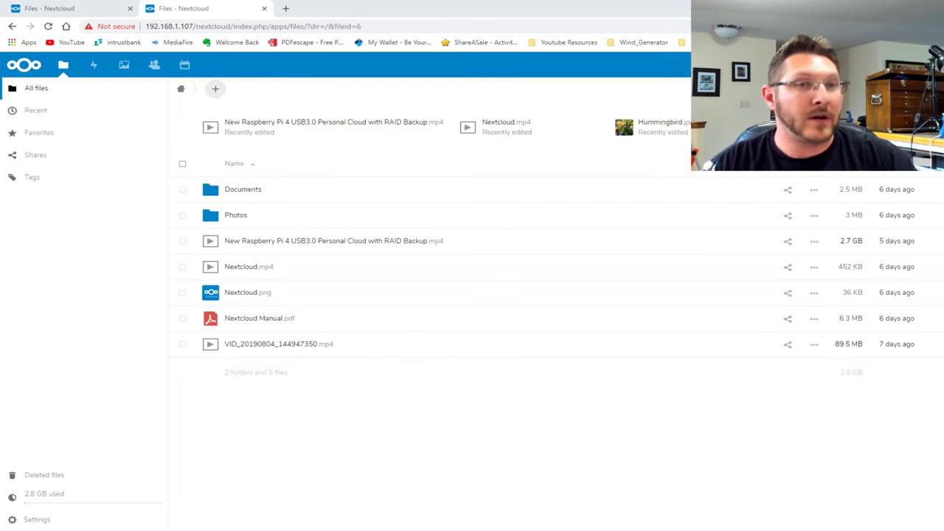
left_click(324, 249)
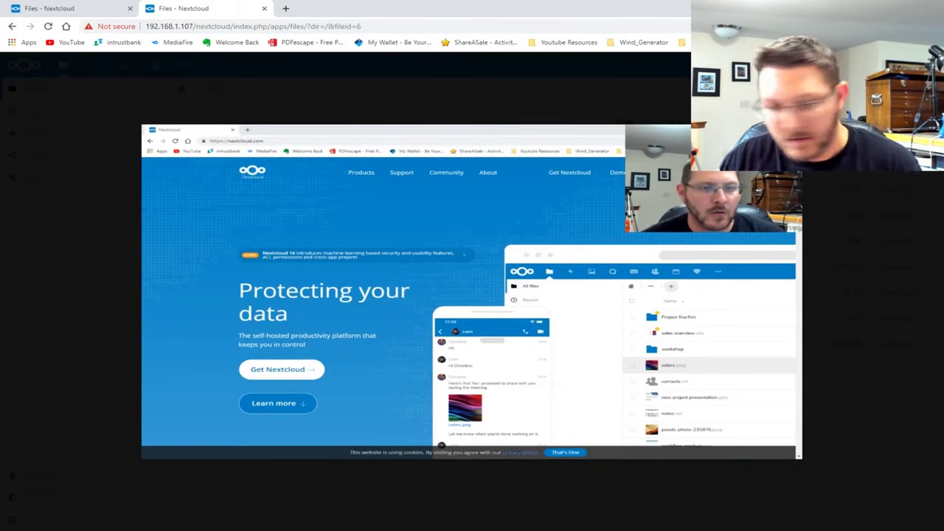
mouse_move(206, 236)
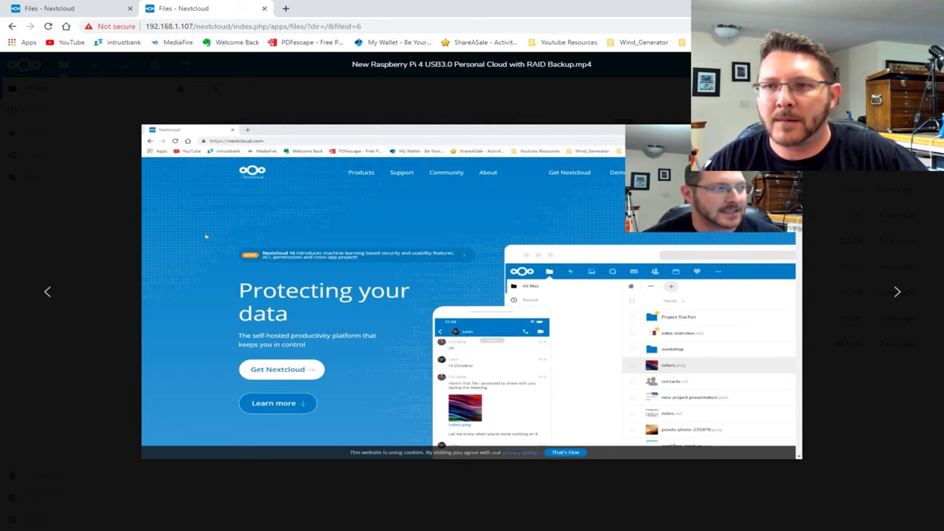
Switch to the NCPi4 terminal and run nload to monitor eth0 traffic during video playback
key("alt+Tab")
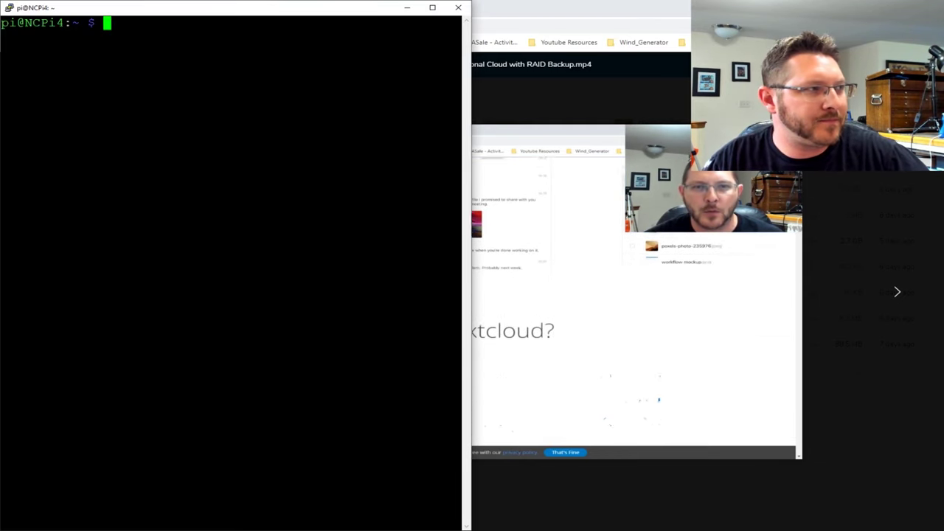
type("nload")
key("Return")
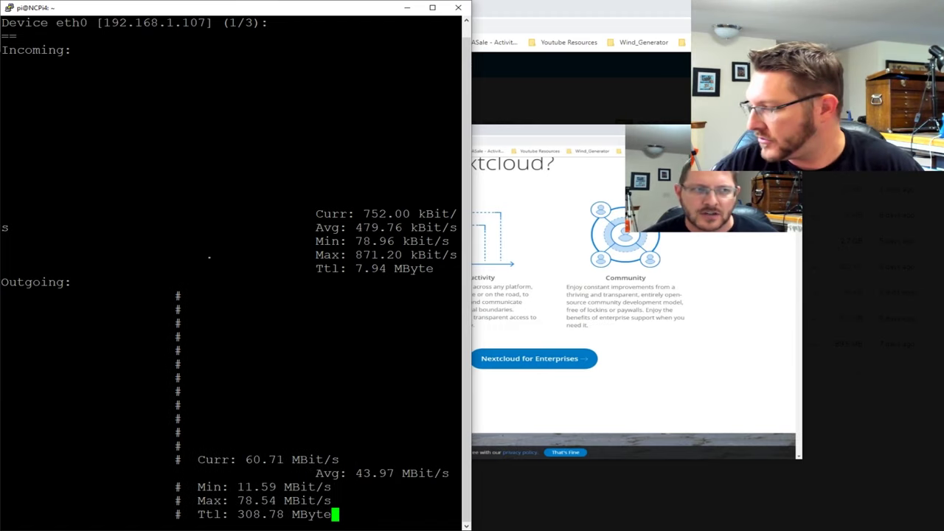
Quit nload, run top on NCPi4 and highlight the free swap figure
type("q")
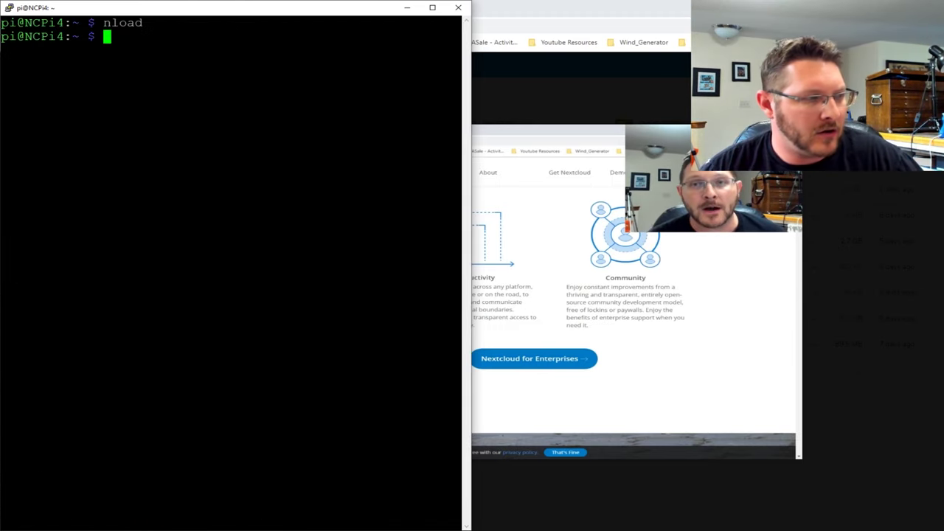
type("top")
key("Return")
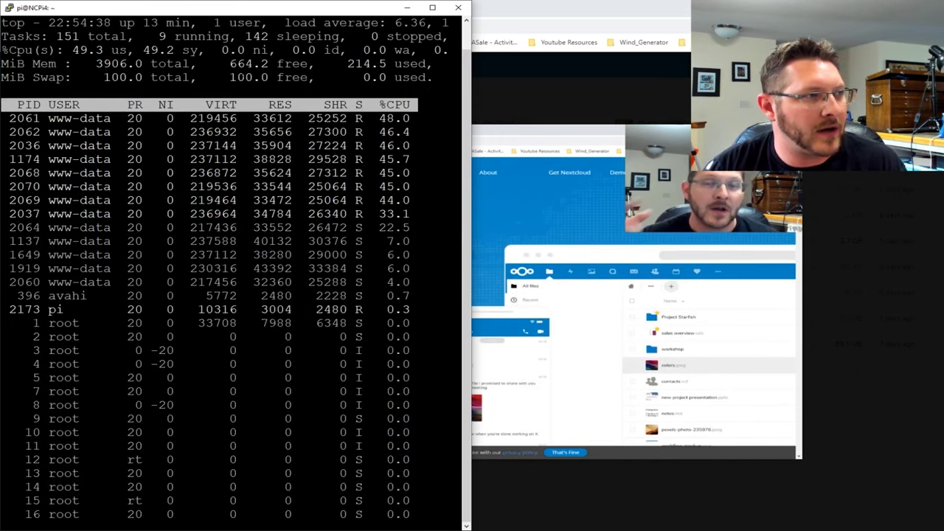
double_click(241, 75)
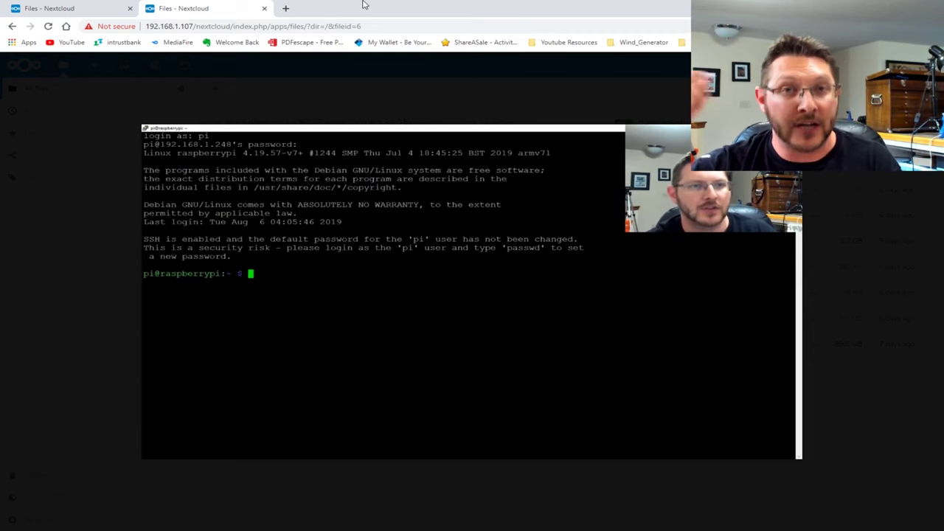
type("sudo ")
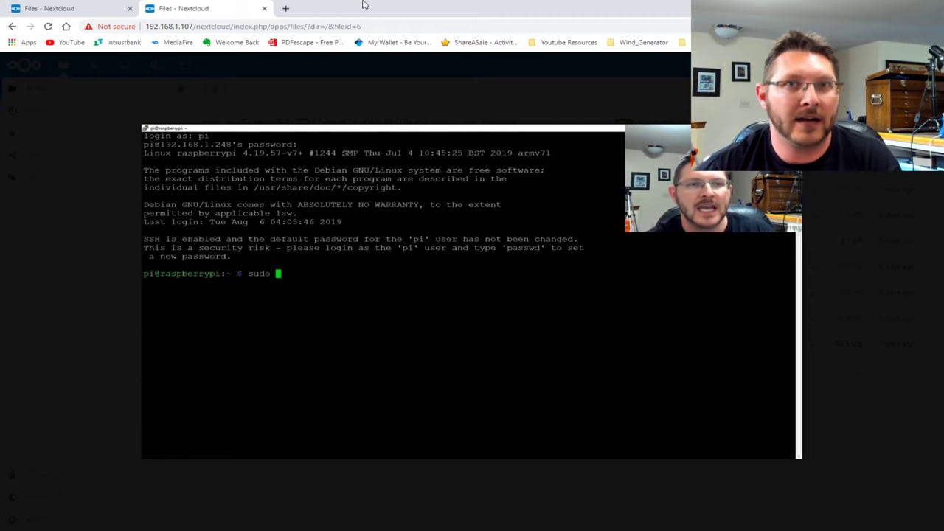
type("apt-get update")
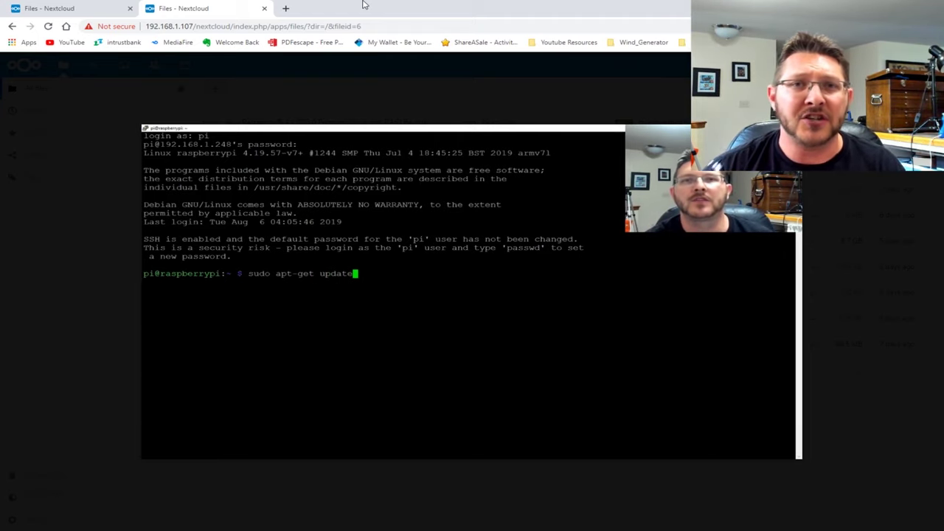
key("BackSpace")
key("BackSpace")
key("BackSpace")
key("BackSpace")
key("BackSpace")
key("BackSpace")
key("BackSpace")
key("BackSpace")
key("BackSpace")
key("BackSpace")
key("BackSpace")
key("BackSpace")
key("BackSpace")
key("BackSpace")
key("BackSpace")
key("BackSpace")
key("BackSpace")
key("BackSpace")
key("BackSpace")
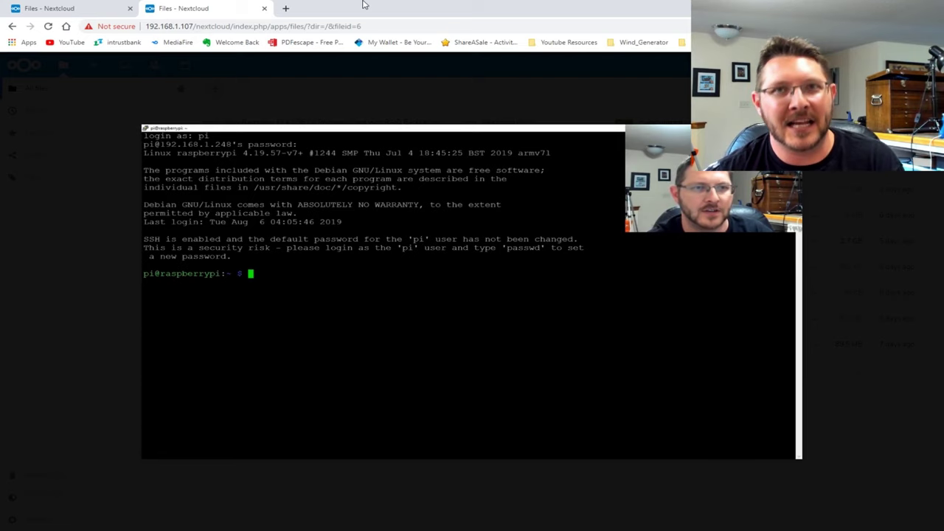
type("sudo apt-get ")
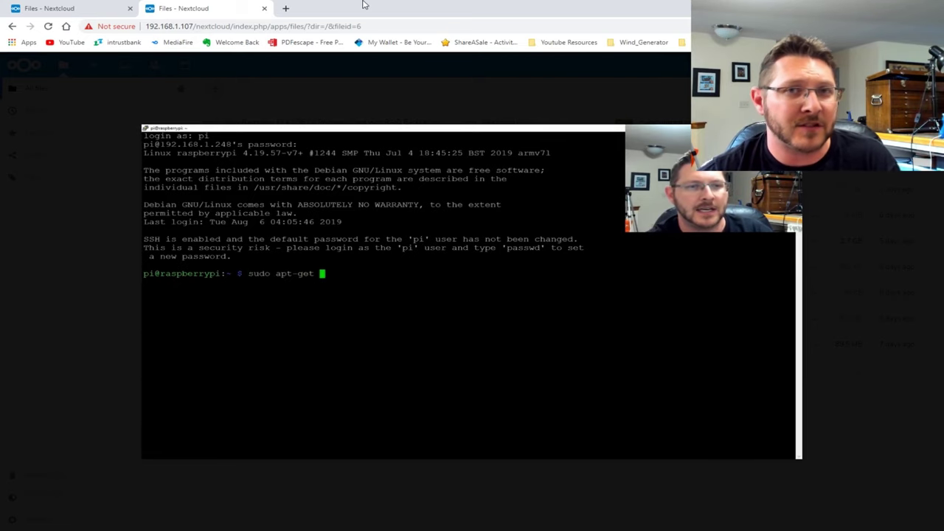
type("install")
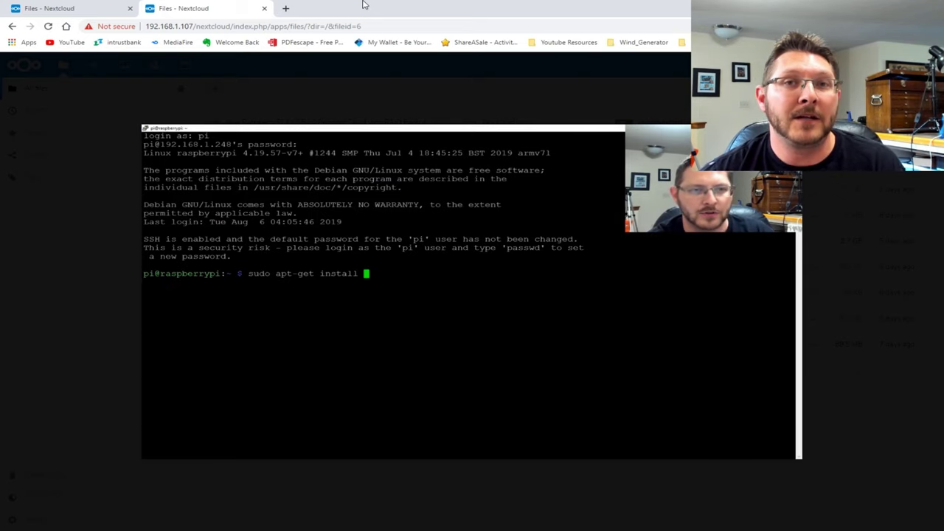
type("apache2")
key("Return")
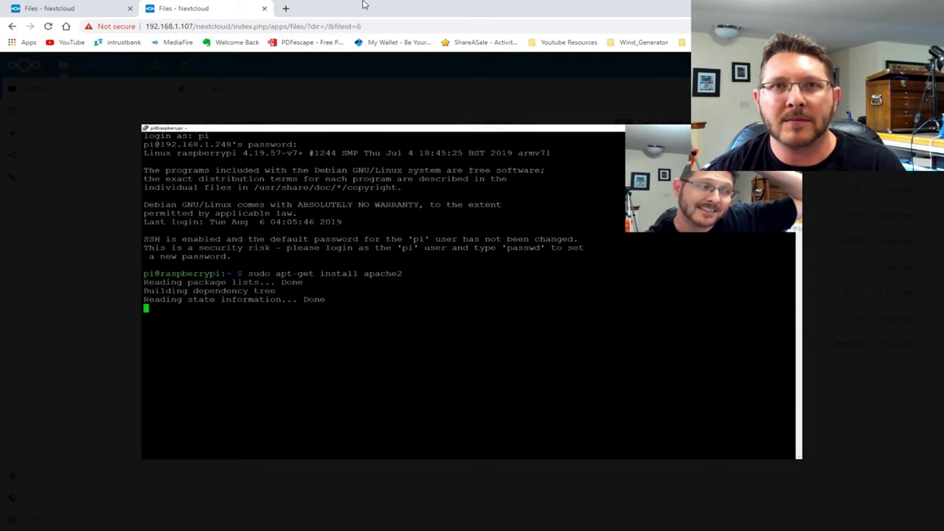
type("y")
key("Return")
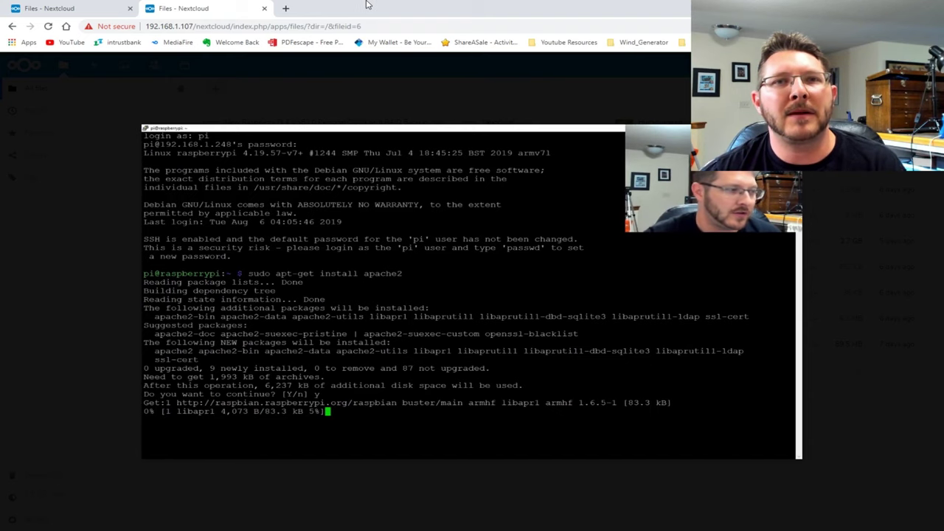